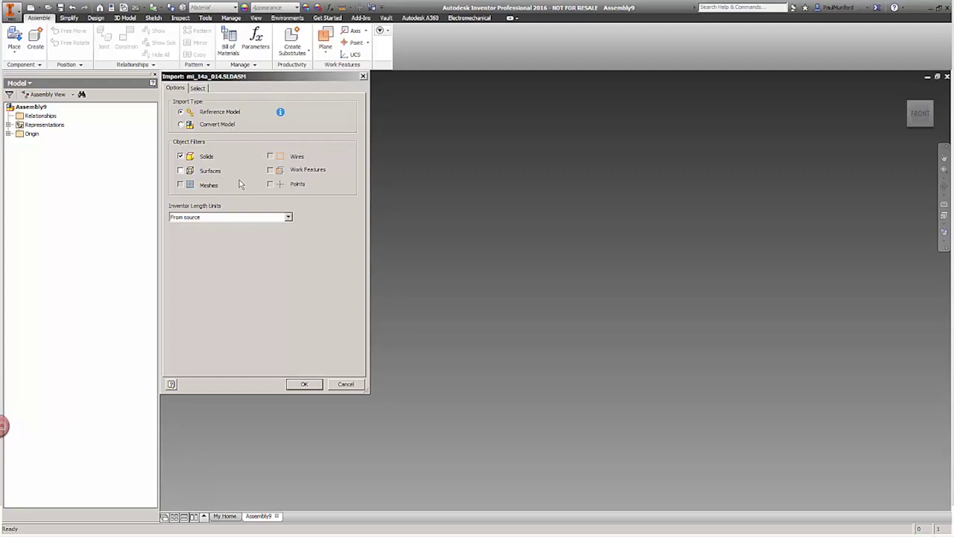
Step: Load mi_14a_014.SLDASM and import it as a reference model with all five gear components included
left_click(198, 89)
left_click(195, 115)
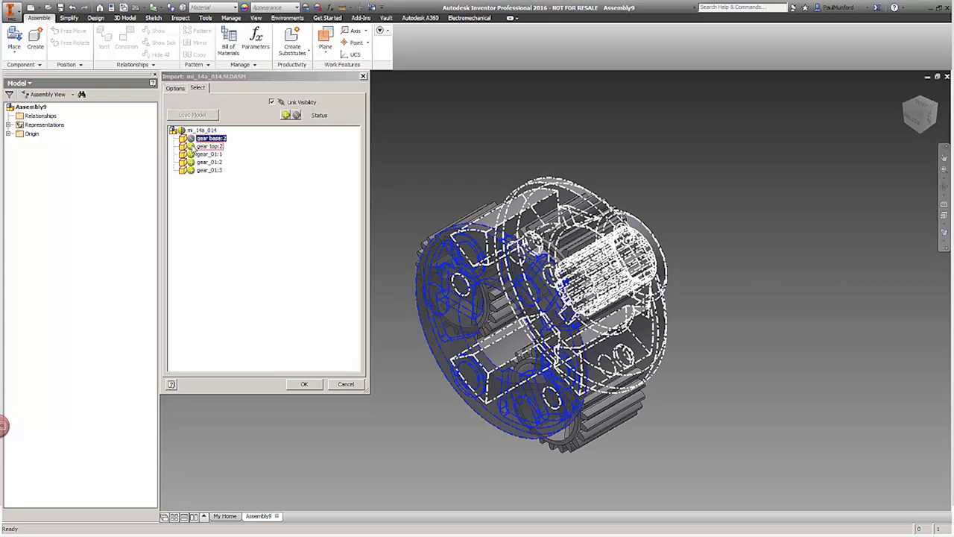
left_click(183, 132)
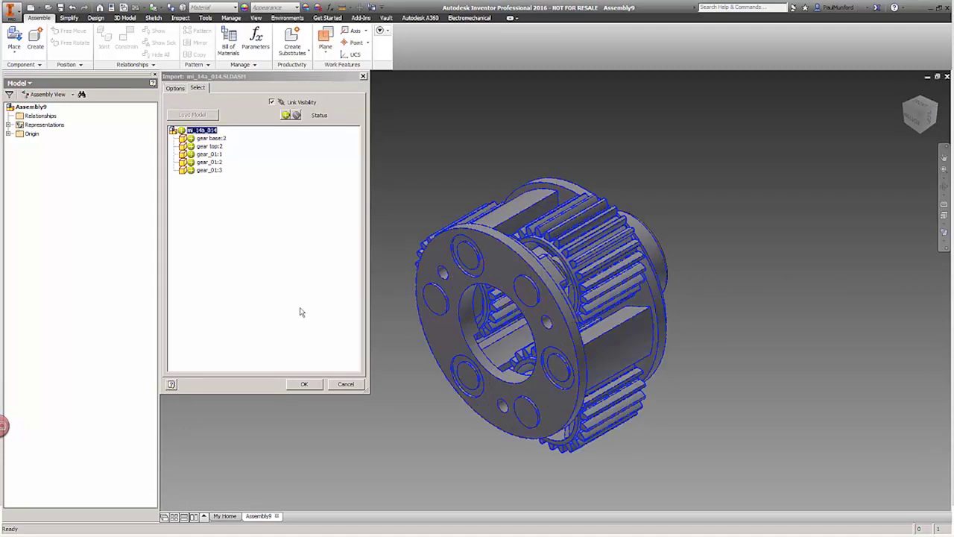
left_click(305, 384)
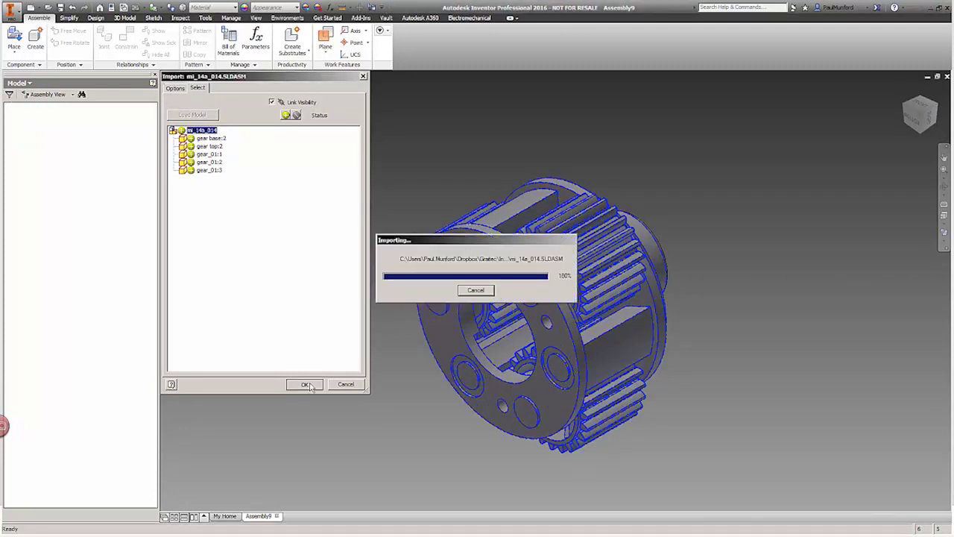
Step: Move the flat outer face of the gear base plate outward by 10 mm at assembly level using Move Face
middle_click_drag(331, 298, 447, 257, "shift")
scroll(470, 249, "up", 5)
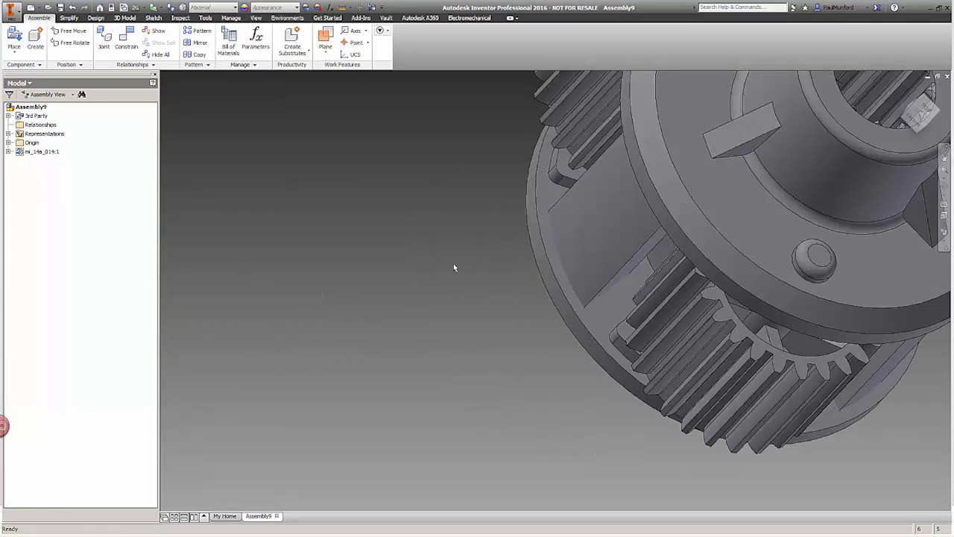
scroll(455, 265, "down", 3)
mouse_move(531, 240)
middle_mouse_down()
mouse_move(381, 328)
mouse_move(528, 242)
middle_mouse_up()
middle_click_drag(518, 209, 442, 247)
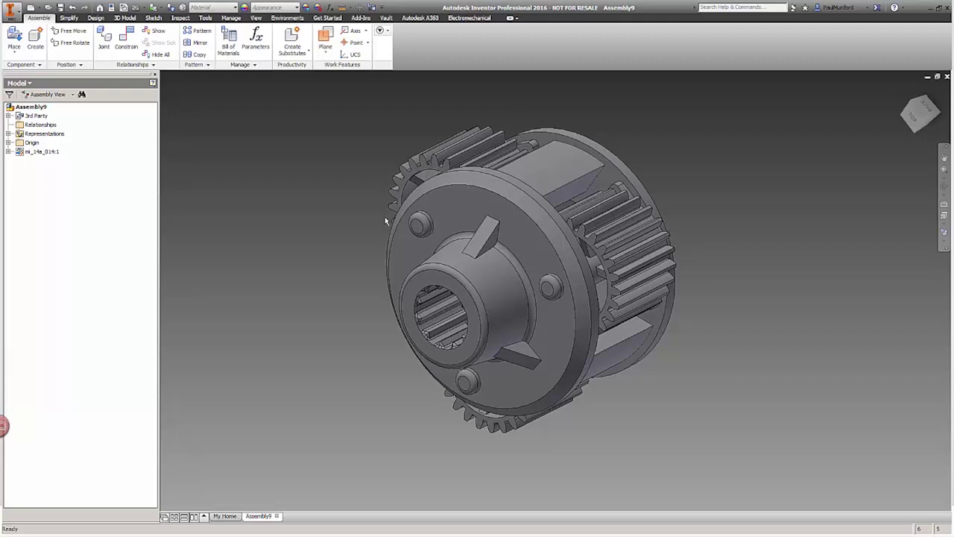
middle_click_drag(682, 176, 496, 279, "shift")
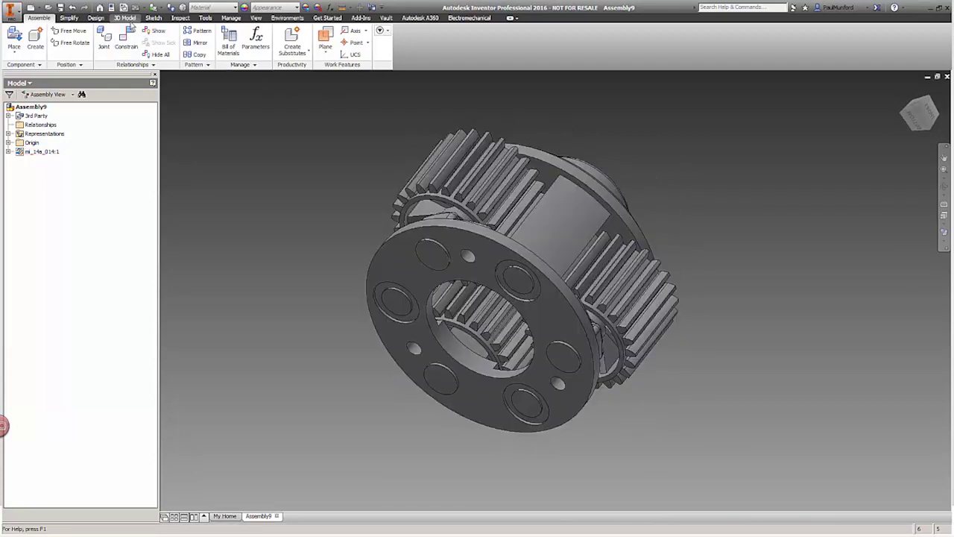
left_click(126, 17)
left_click(135, 54)
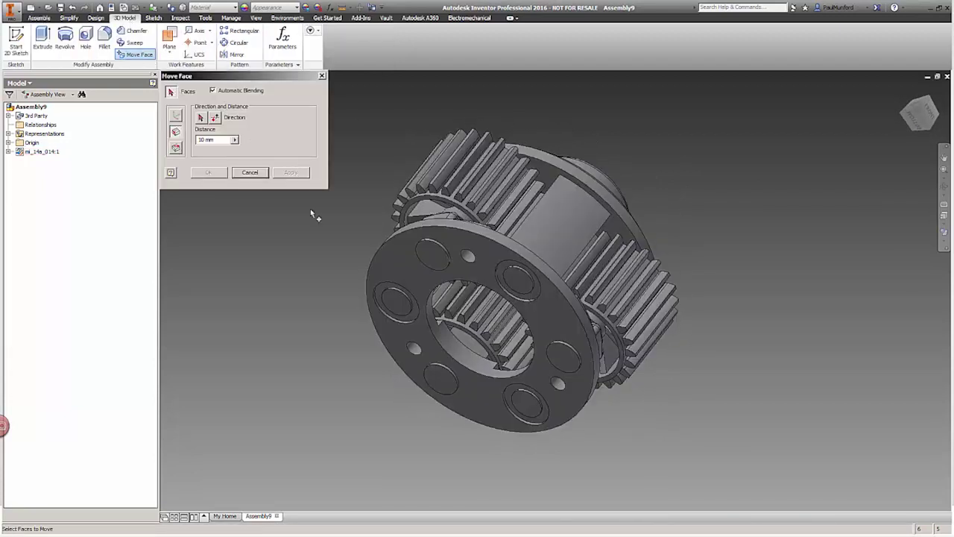
left_click(398, 261)
left_click(222, 173)
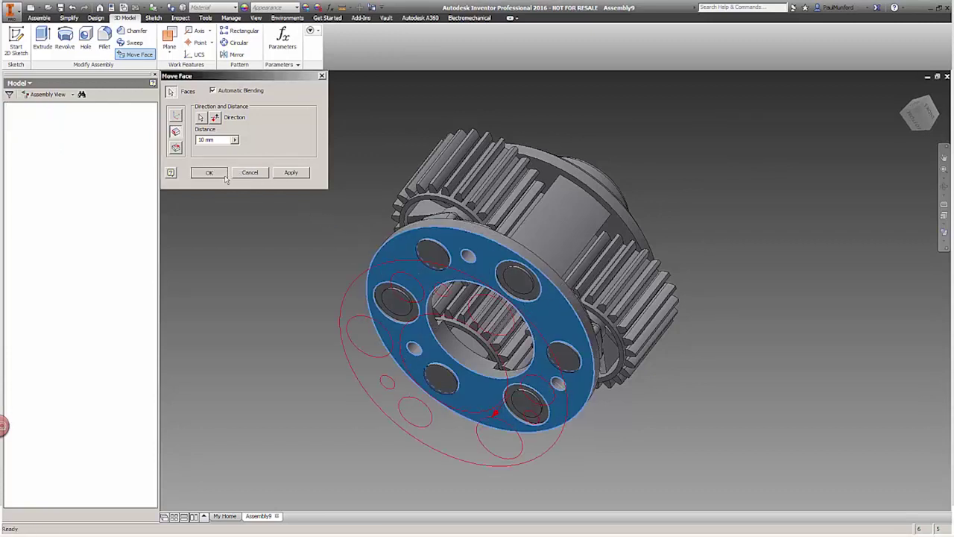
middle_click_drag(264, 192, 345, 185, "shift")
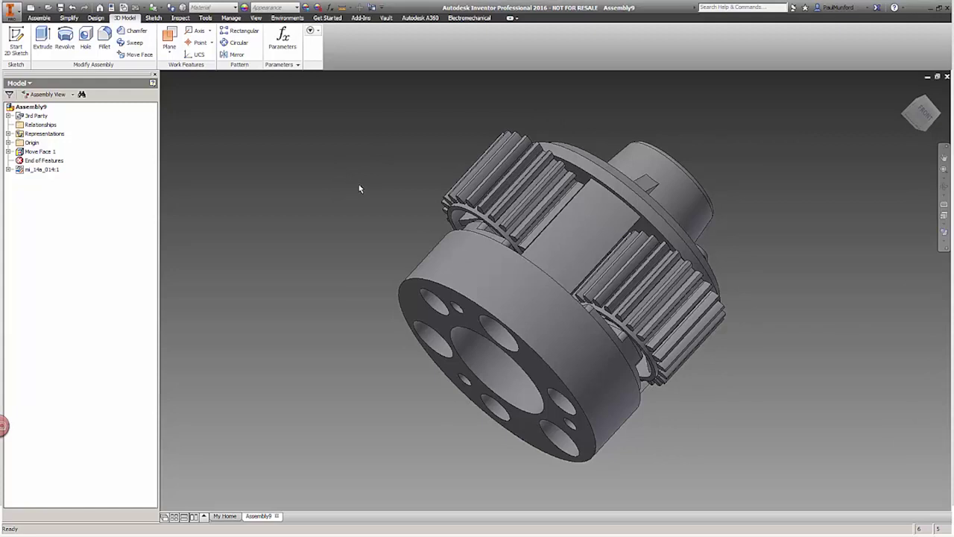
Step: Open gear base.SLDPRT from the 01 AnyCAD folder and import it as a reference model with its solid body
left_click(48, 9)
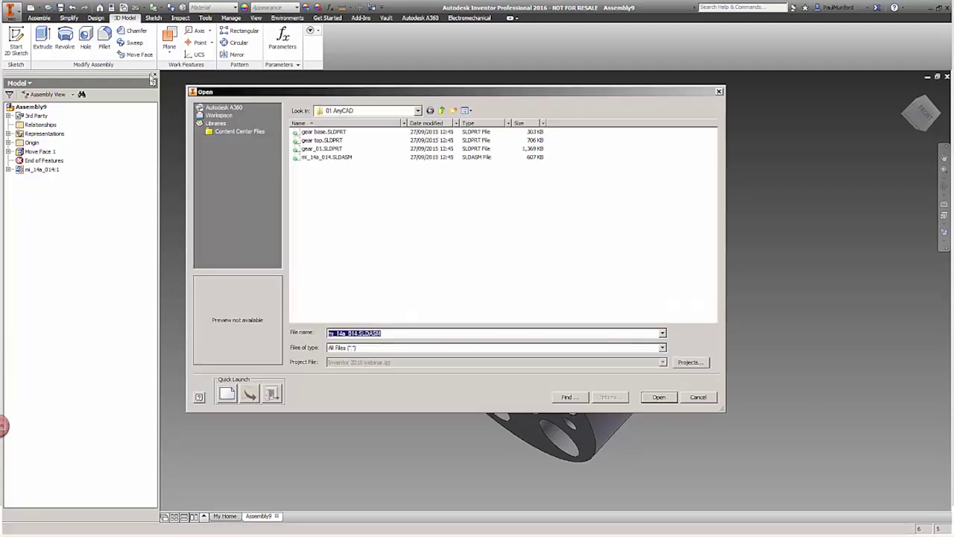
left_click(337, 150)
left_click(336, 141)
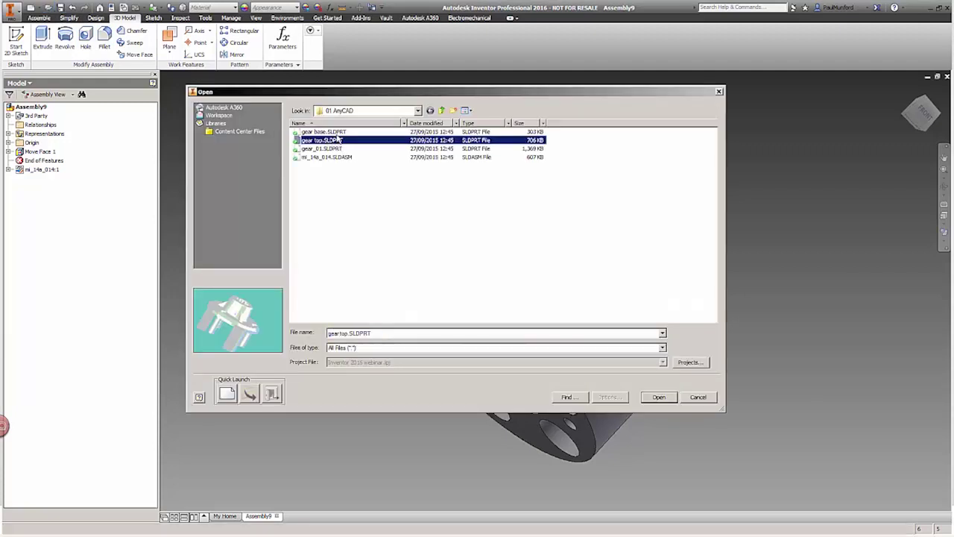
left_click(336, 132)
left_click(661, 397)
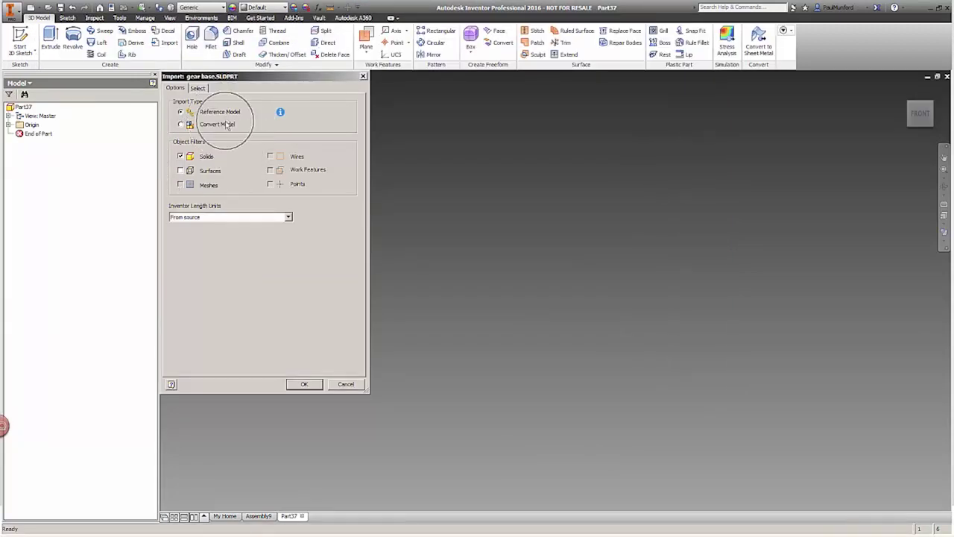
left_click(199, 89)
left_click(192, 114)
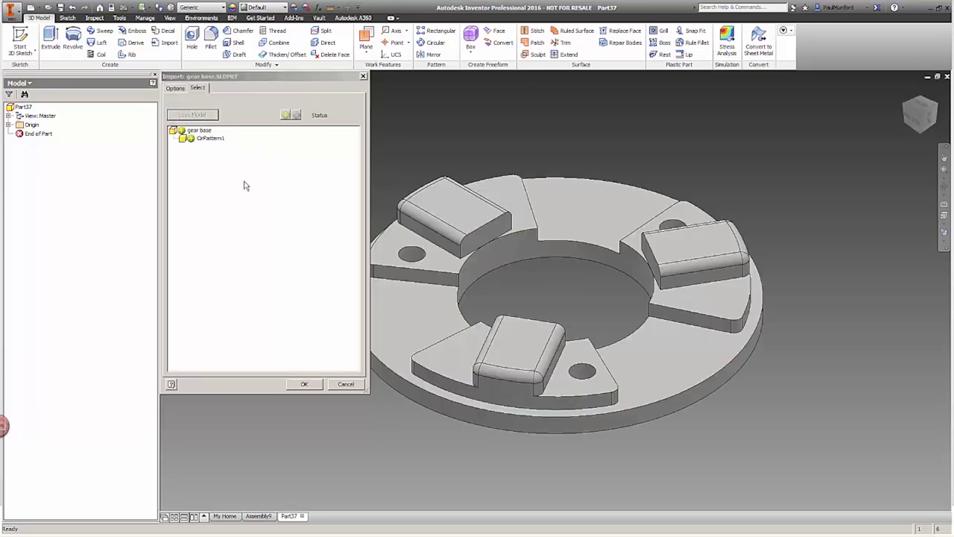
left_click(305, 384)
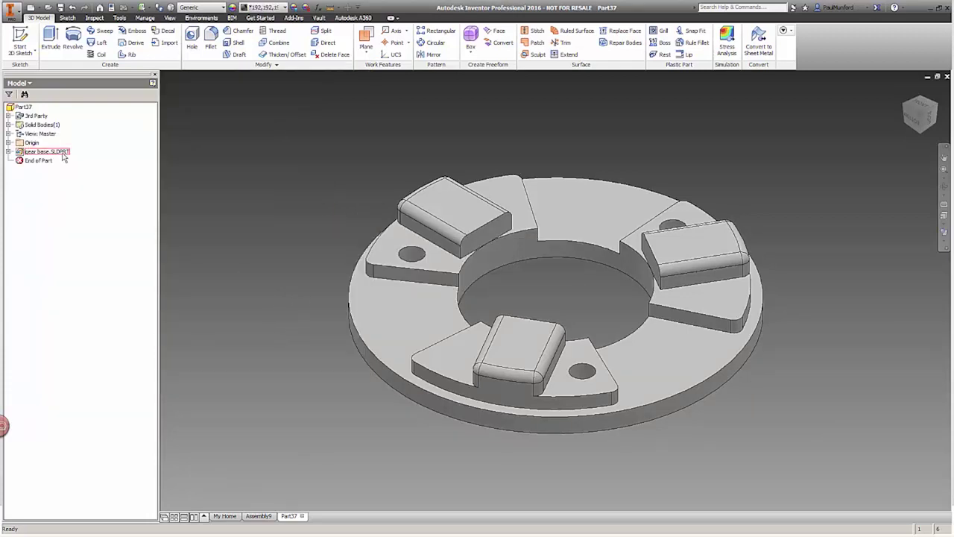
Step: Resize the cylindrical face of the gear base's central bore inward by 3 mm with a Direct size edit
key("ctrl")
key("ctrl")
key("ctrl")
middle_click_drag(305, 238, 305, 266, "shift")
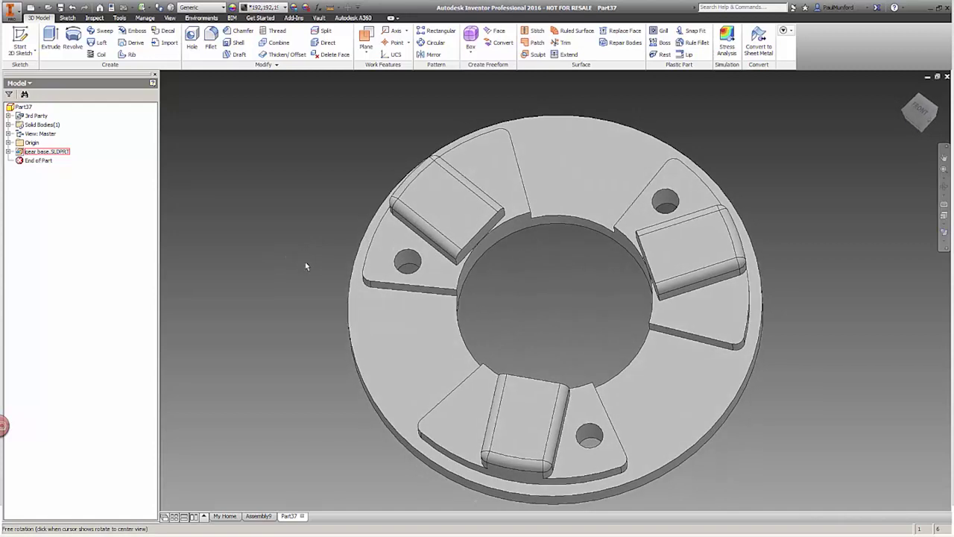
left_click(327, 43)
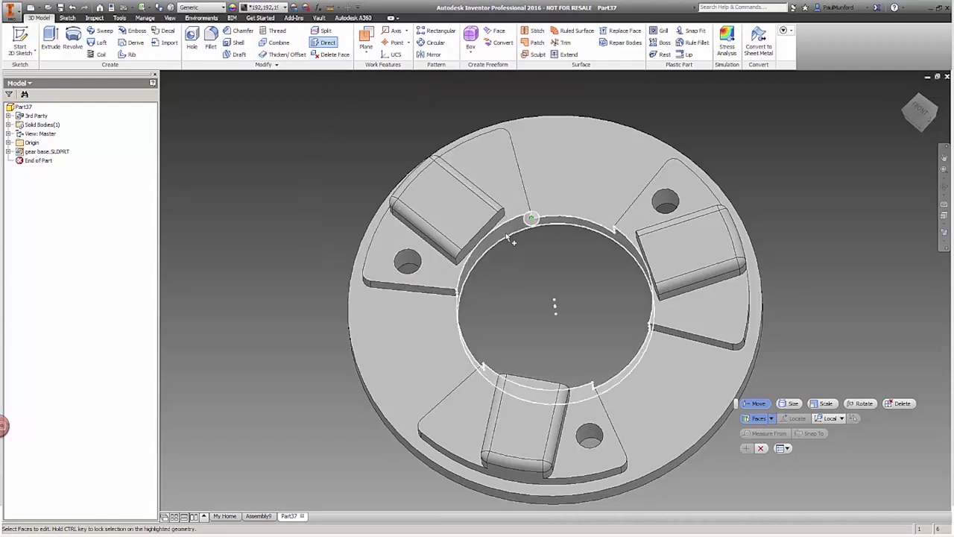
left_click(791, 403)
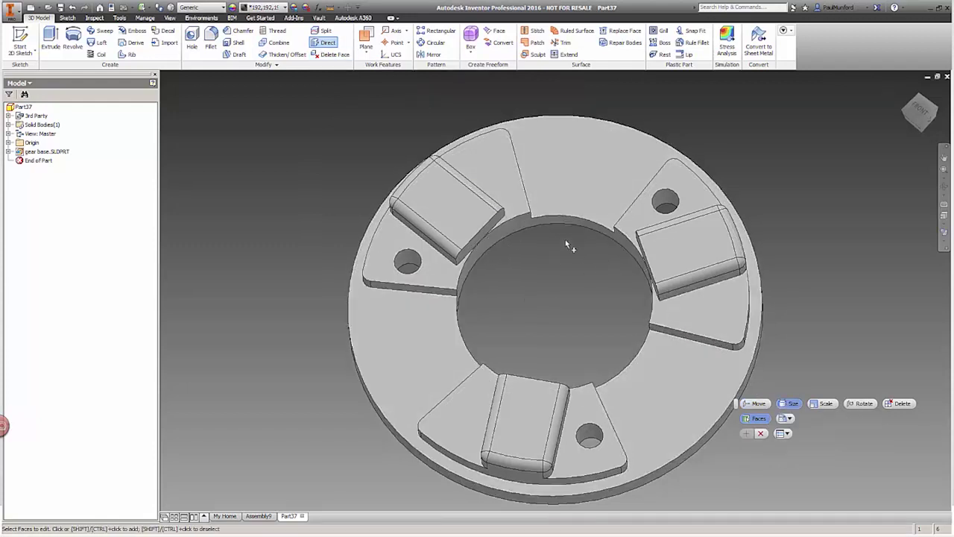
left_click(524, 236)
left_click_drag(533, 245, 540, 279)
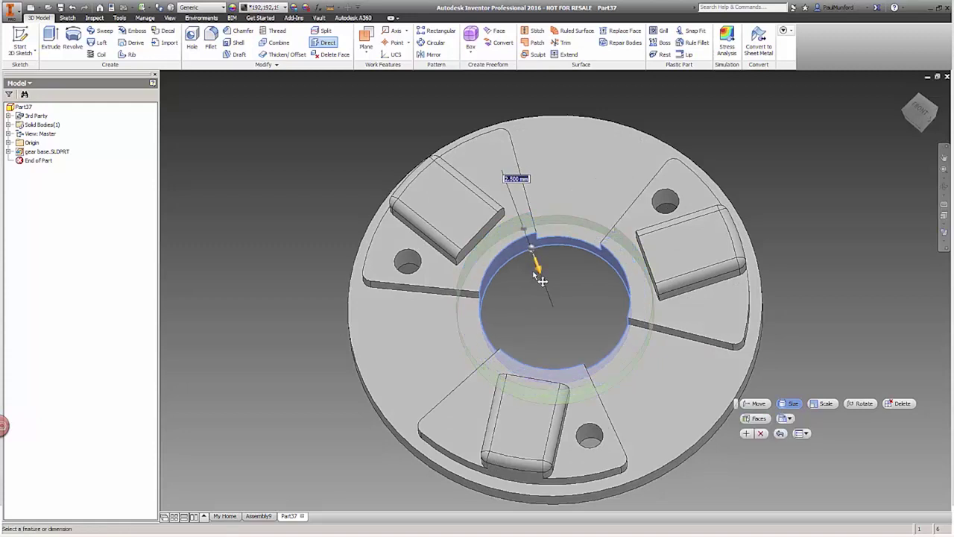
type("3")
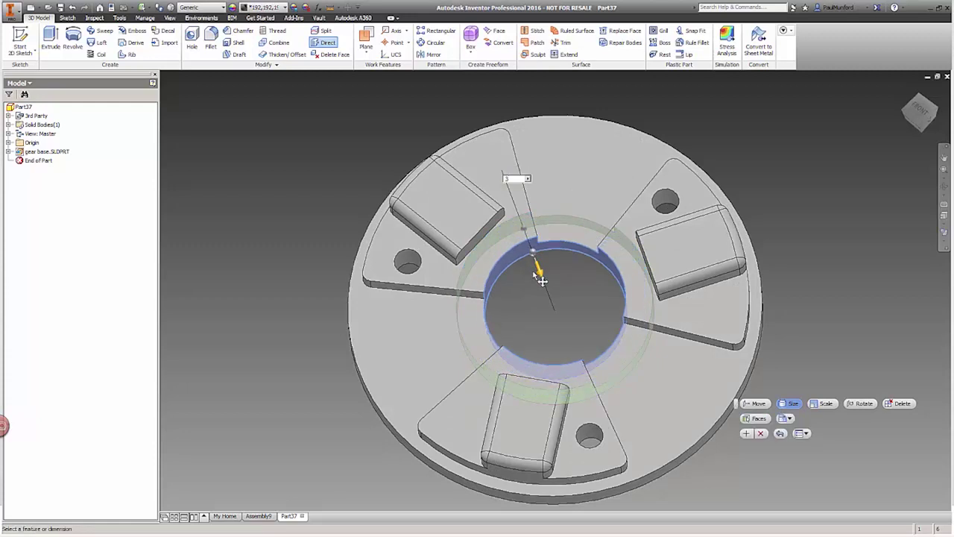
key("Return")
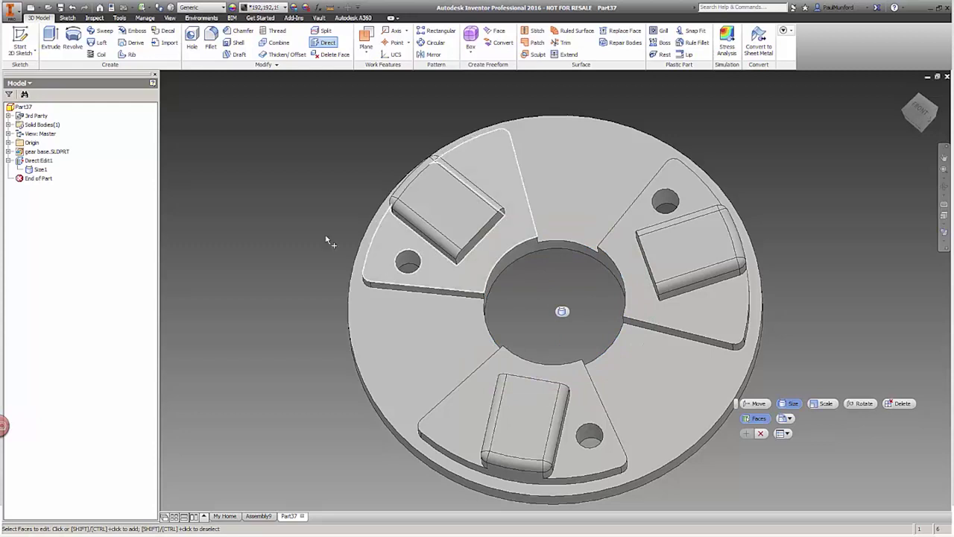
Step: Review the direct edit, its size operation and the linked gear base part in the model tree, and finish the direct edit
left_click(49, 161)
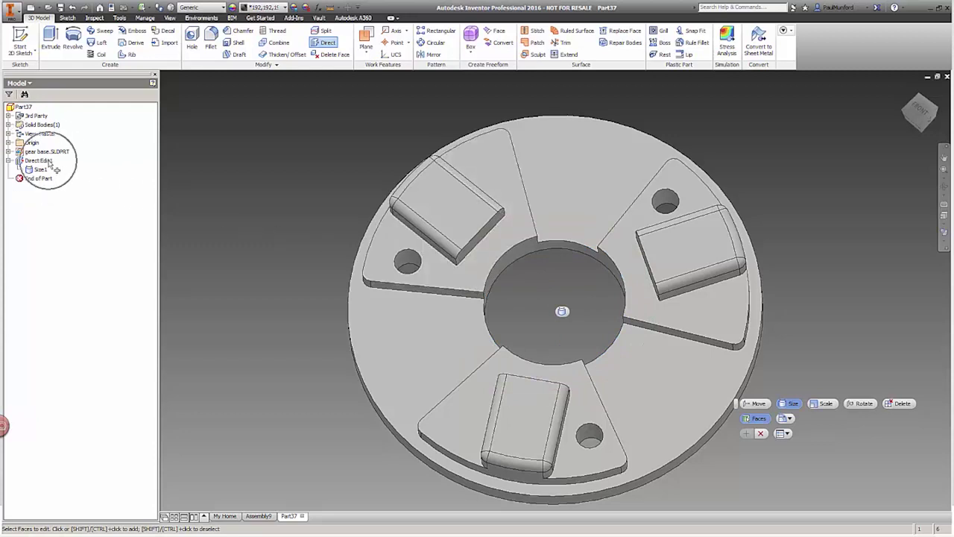
left_click(41, 170)
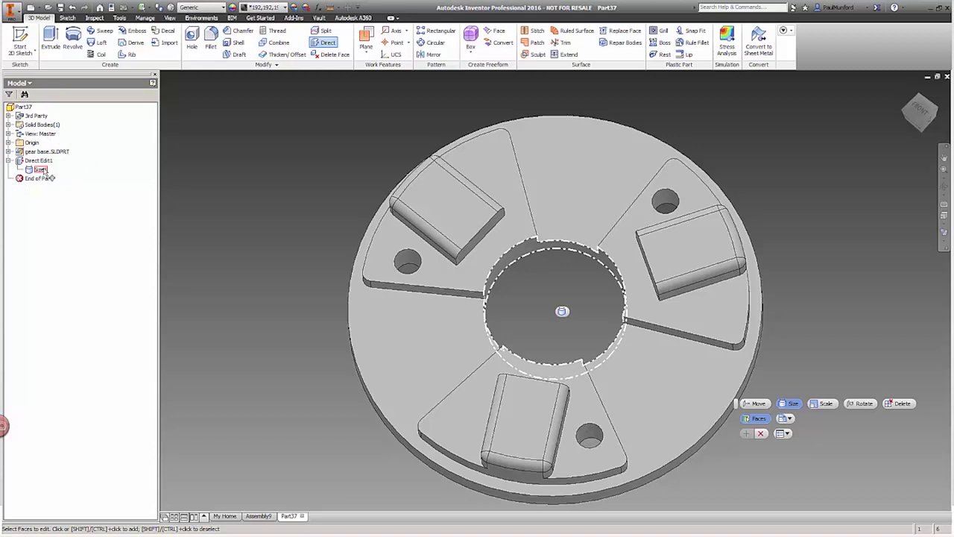
left_click(64, 155)
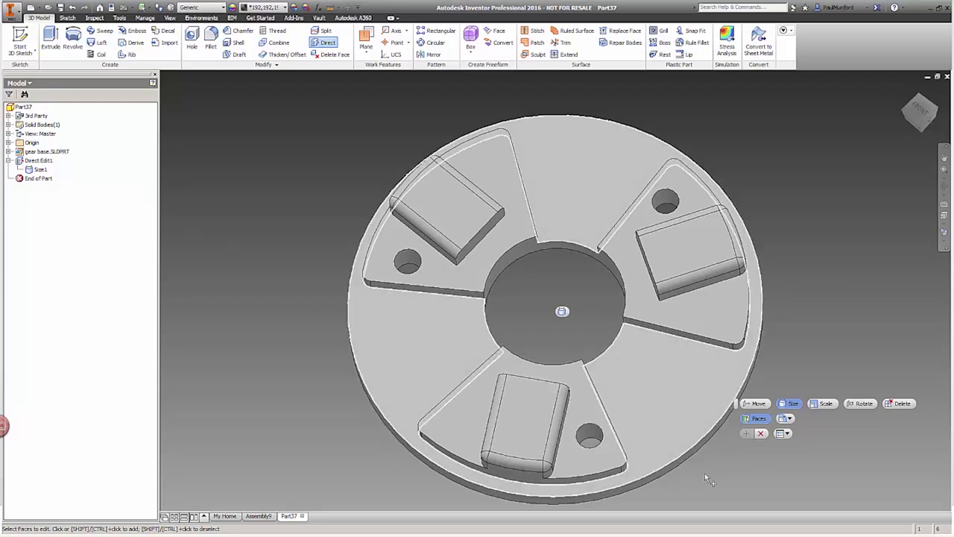
right_click(736, 451)
left_click(682, 450)
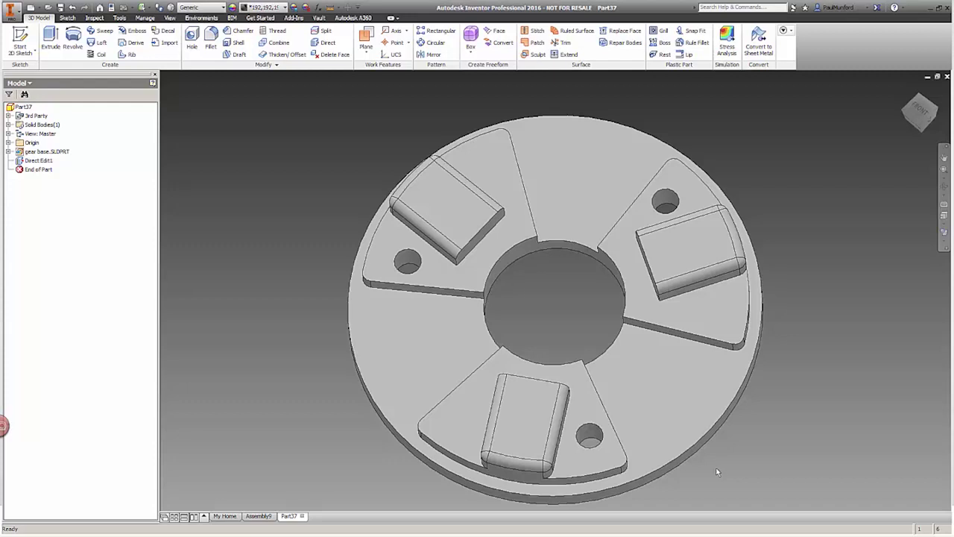
Step: Switch to the presentation to view the DWG Underlay slide and return to Inventor
key("alt+Tab")
key("alt+Tab")
key("alt+Tab")
key("alt+Tab")
key("alt+Tab")
key("alt+Tab")
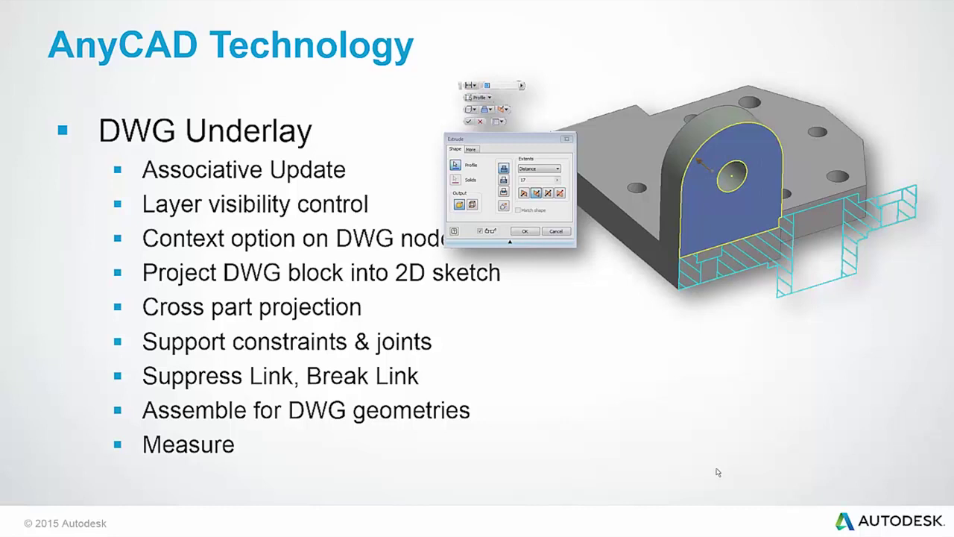
key("alt+Tab")
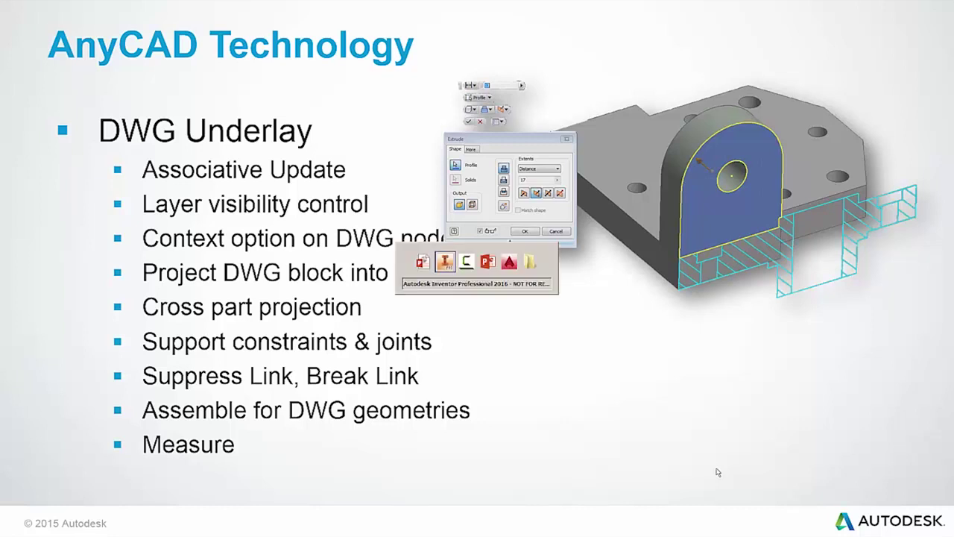
key("alt+Tab")
key("alt+Tab")
key("alt+Tab")
key("alt+Tab")
key("alt+Tab")
key("alt+Tab")
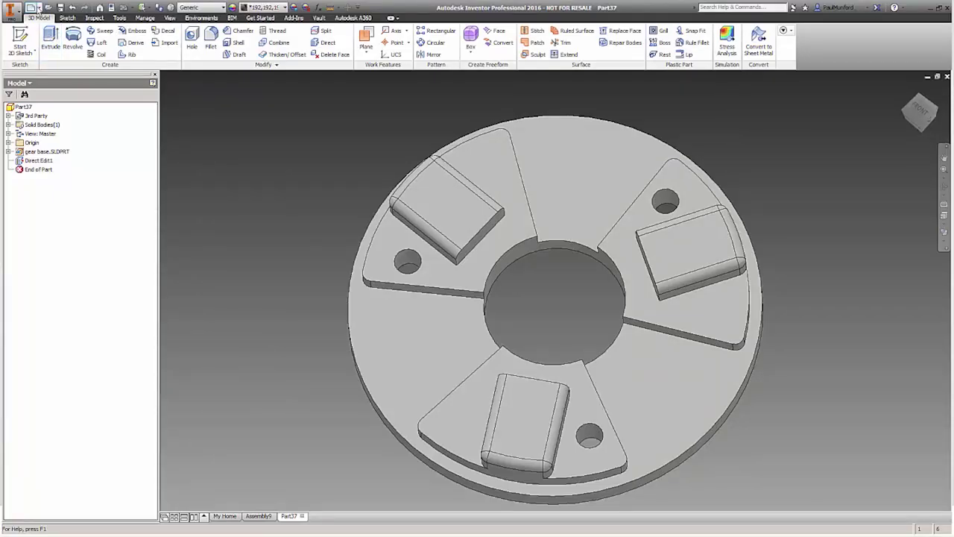
Step: Create a new part and select mi_14a_014.dwg from the 02 Associative DWG folder for import
left_click(38, 7)
left_click(57, 65)
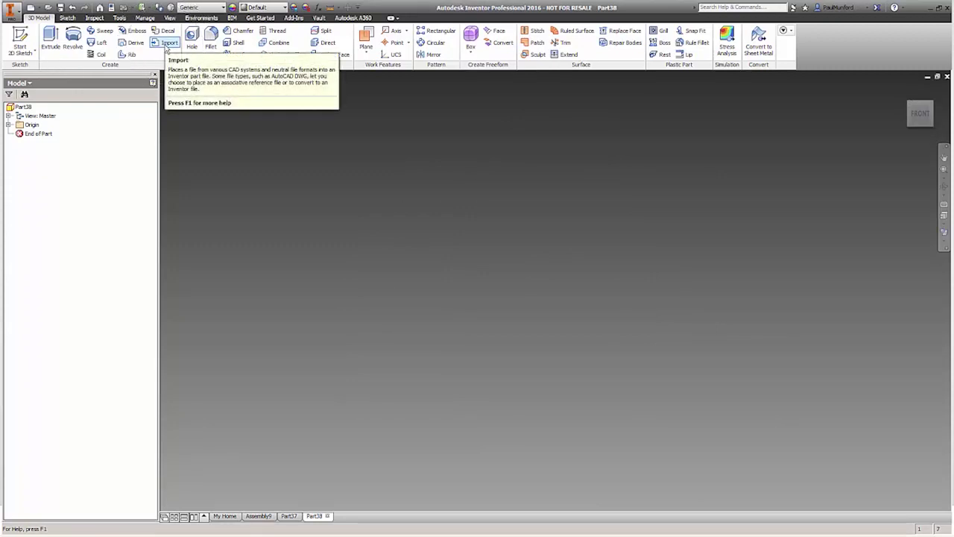
left_click(167, 44)
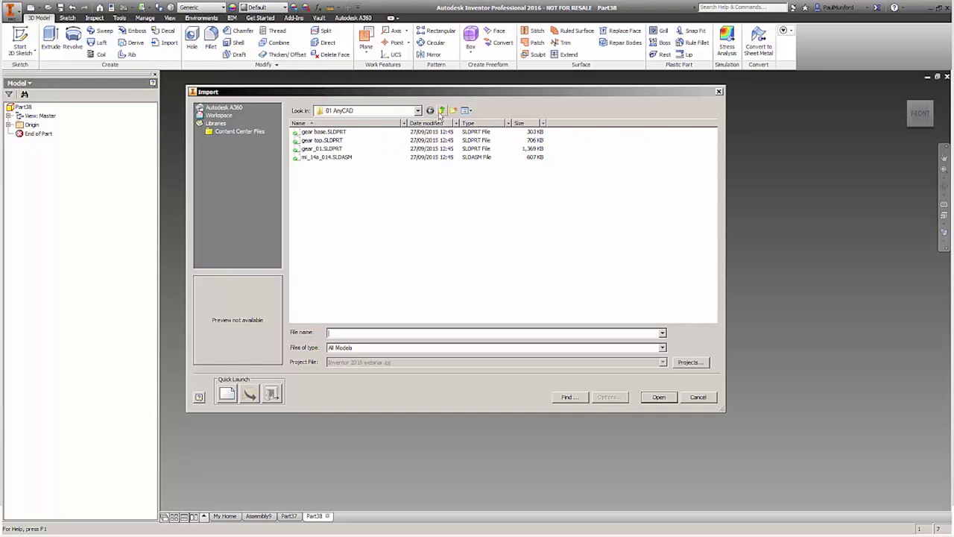
double_click(332, 149)
left_click(313, 134)
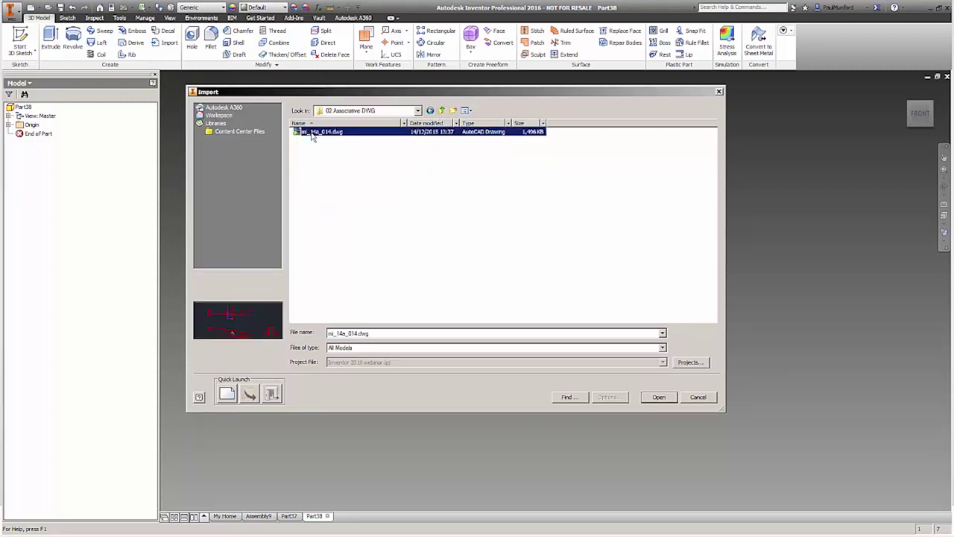
left_click(659, 397)
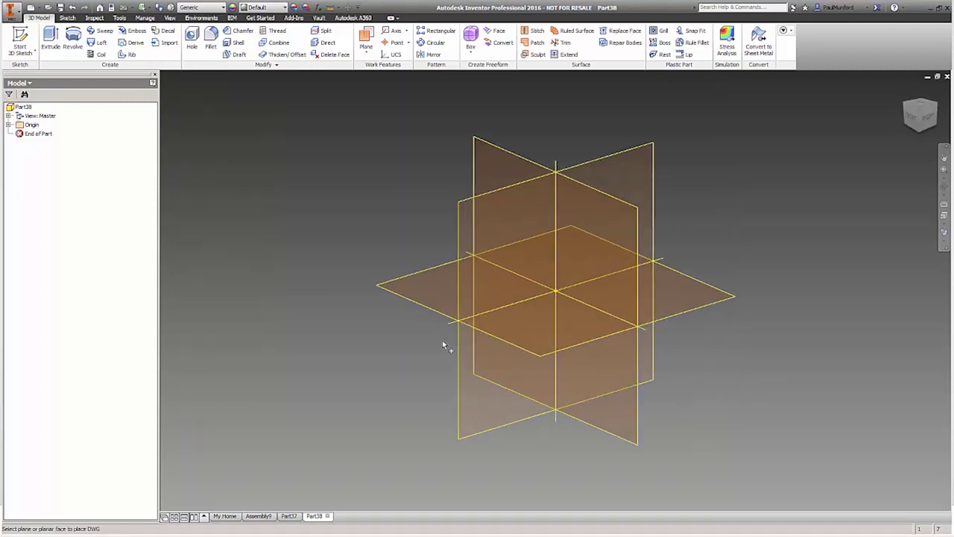
Step: Place the DWG on the front-facing vertical origin plane at the part's origin, accepting placement into the unsaved part
left_click(475, 155)
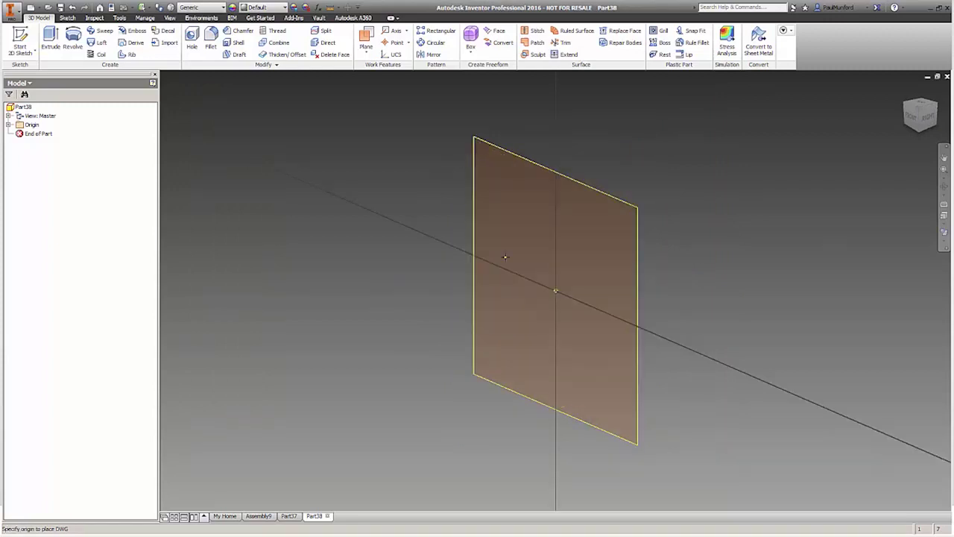
left_click(555, 290)
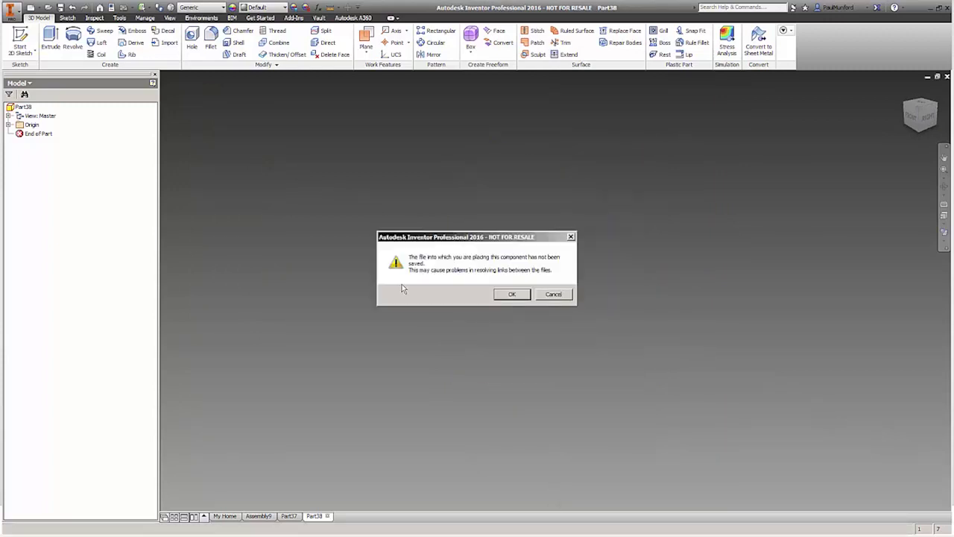
left_click(504, 294)
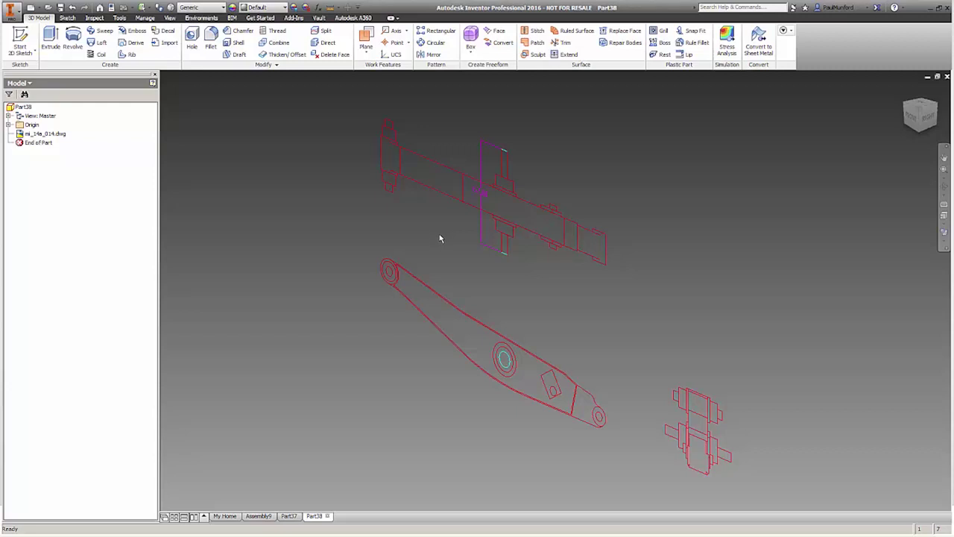
Step: Start a 2D sketch on the XY origin plane
left_click(20, 37)
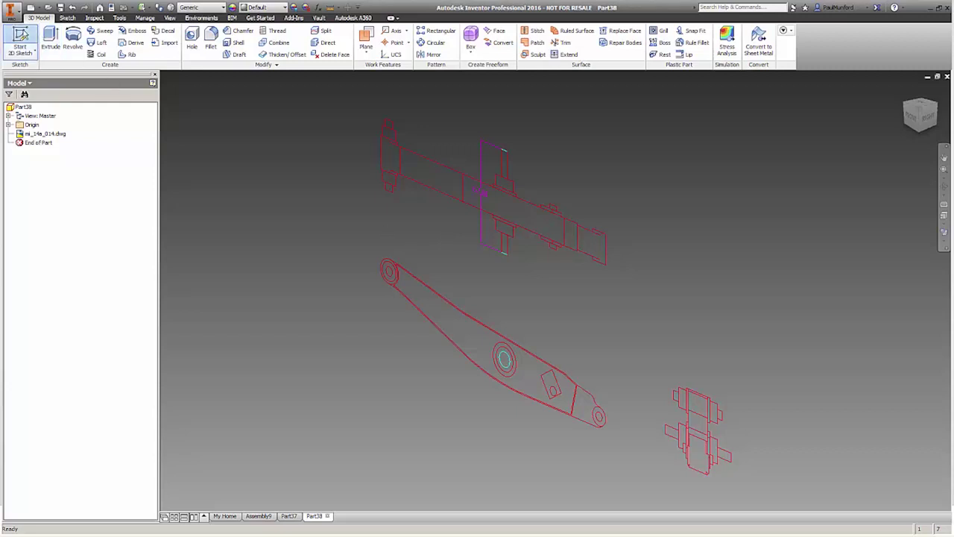
left_click(8, 125)
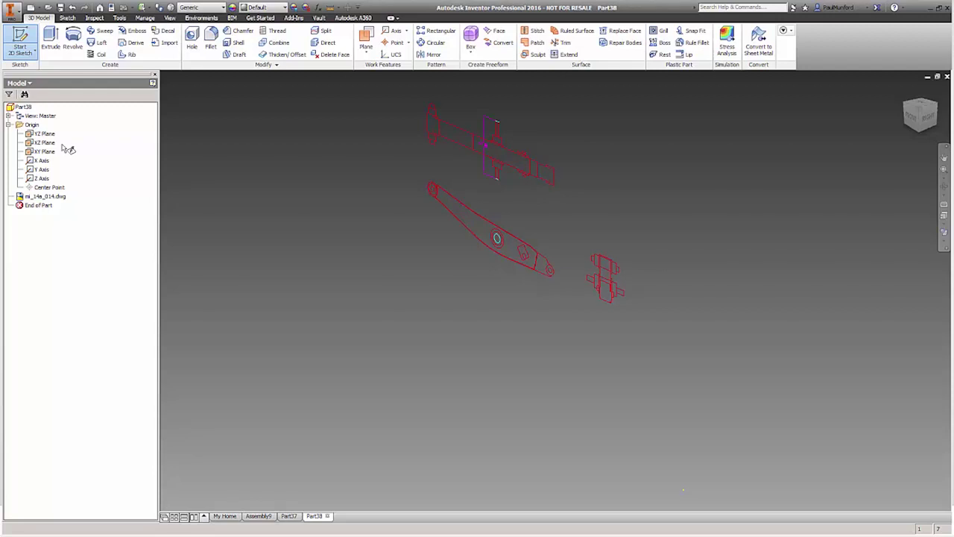
left_click(45, 151)
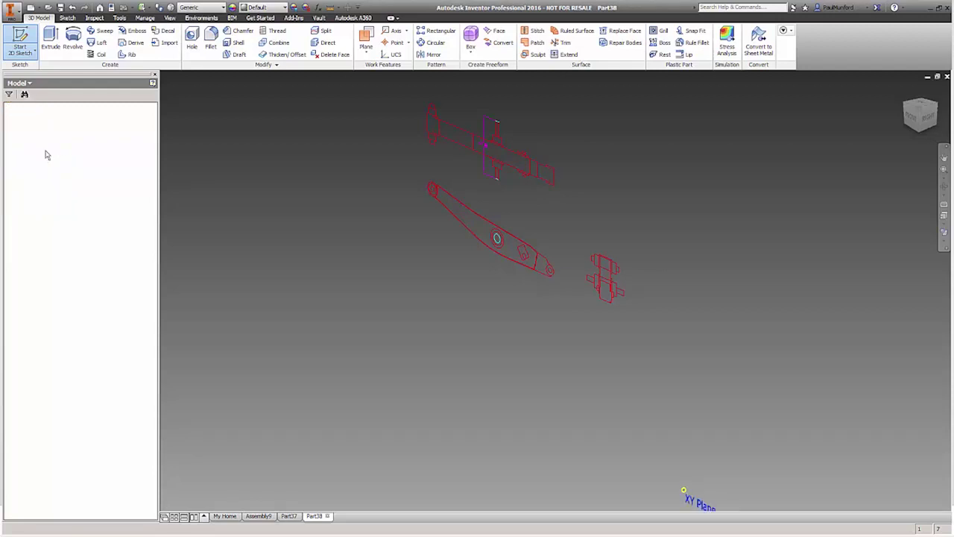
Step: Project the central cyan circle and the two short end lines of the cross shaft from the DWG underlay into the sketch
left_click(199, 51)
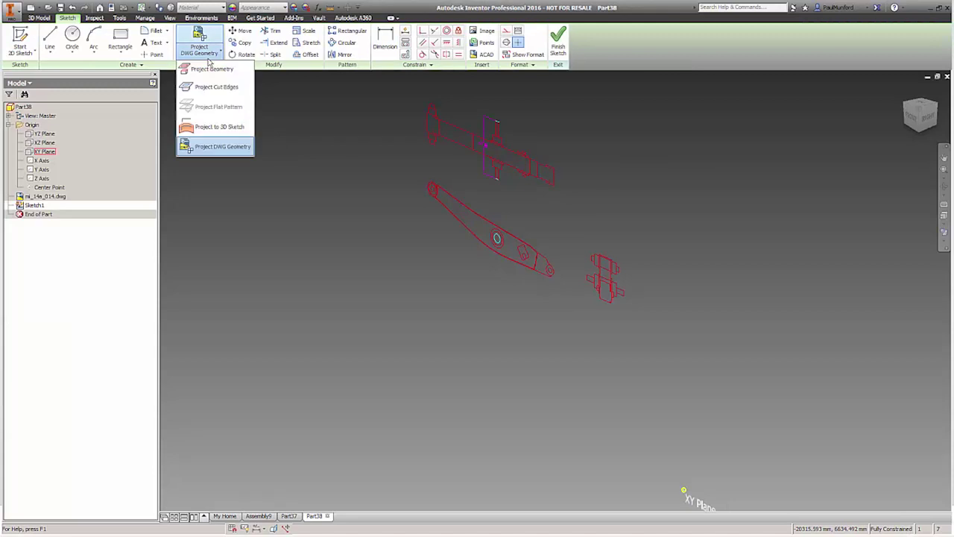
left_click(214, 148)
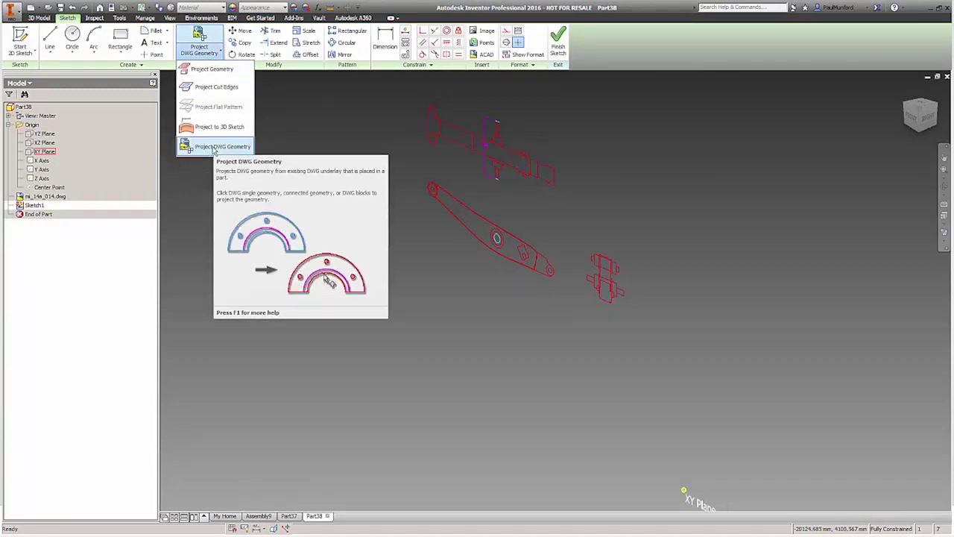
left_click(217, 147)
scroll(495, 243, "up", 2)
scroll(495, 242, "up", 1)
scroll(496, 216, "down", 3)
middle_click_drag(497, 207, 492, 257)
scroll(491, 257, "up", 3)
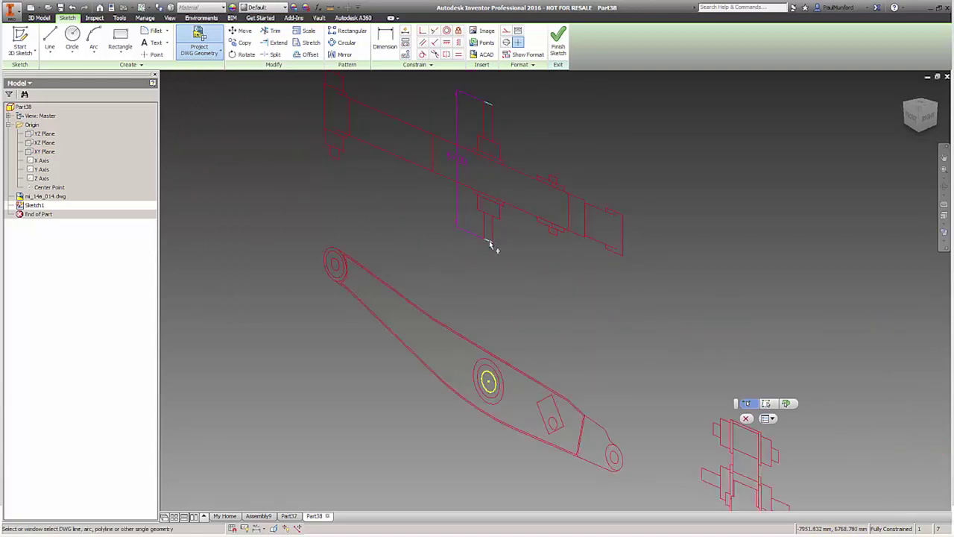
right_click(553, 111)
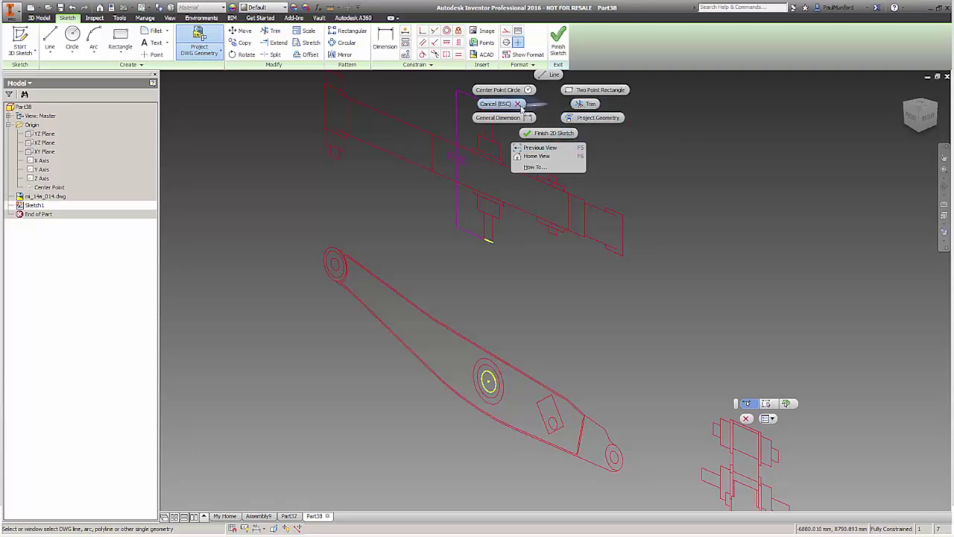
left_click(497, 103)
Step: Add a driven dimension between the two projected shaft end lines and finish the sketch
left_click(386, 41)
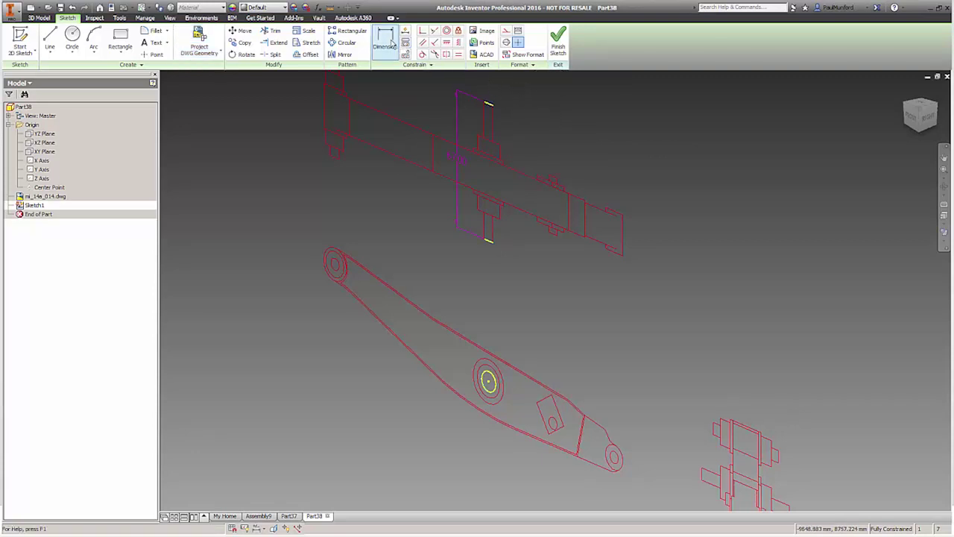
left_click(489, 104)
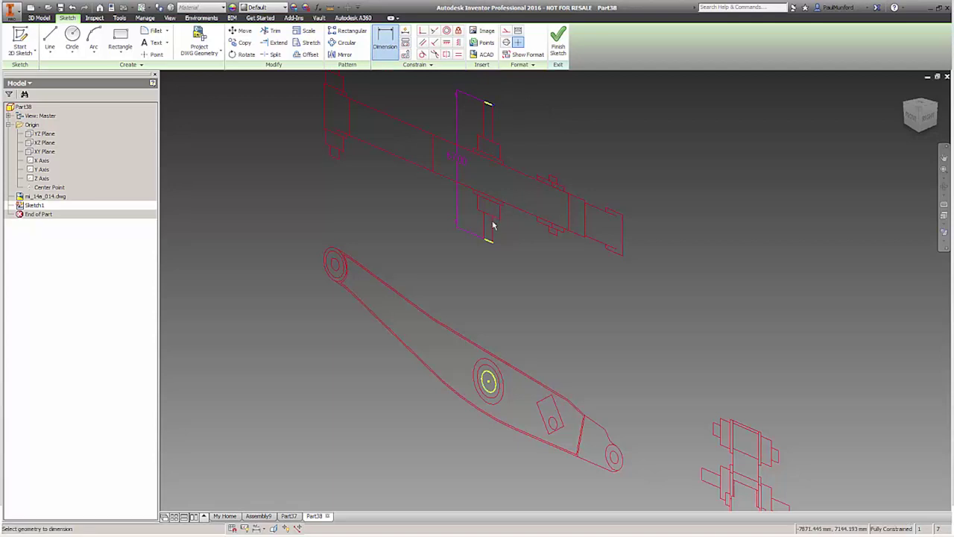
left_click(519, 237)
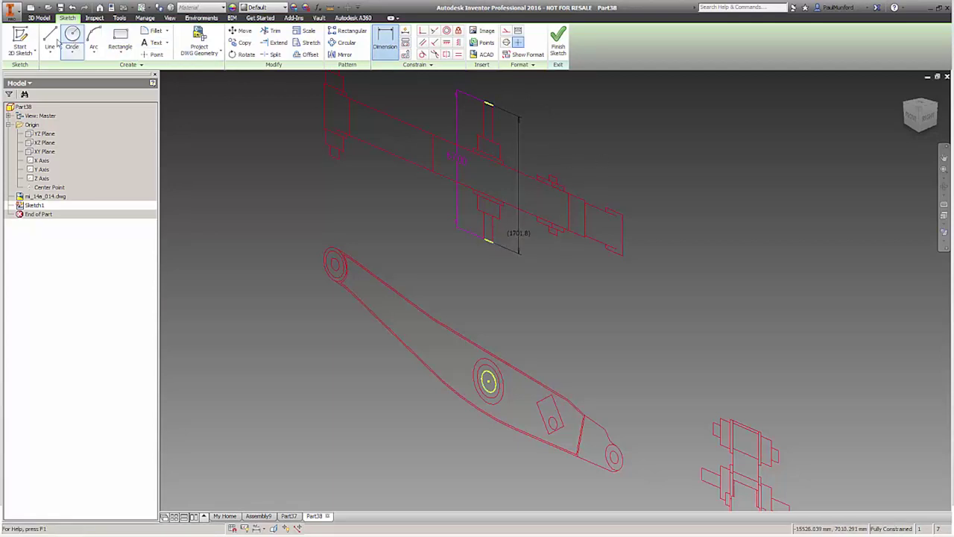
left_click(557, 41)
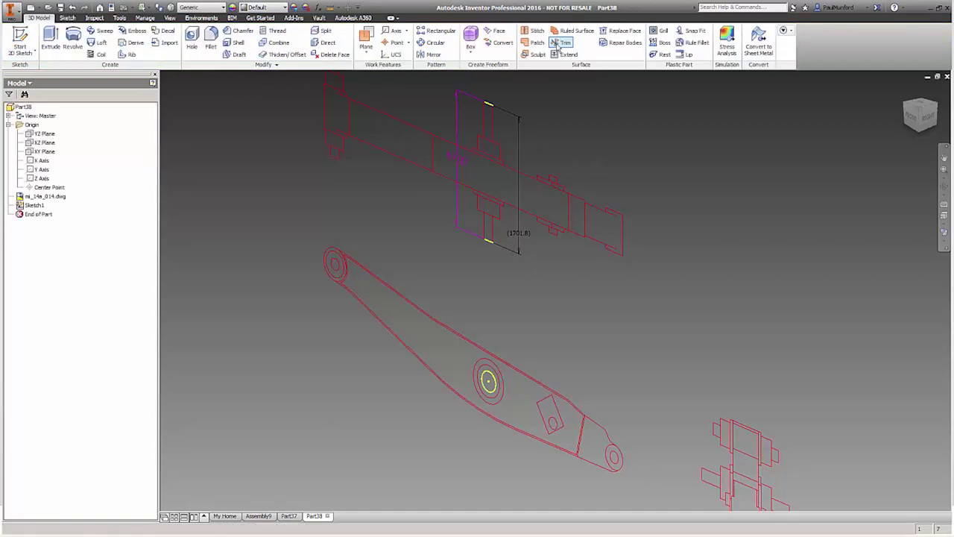
Step: Extrude the projected circle symmetrically as a new solid, linking the distance to the shaft length dimension d0
left_click(52, 46)
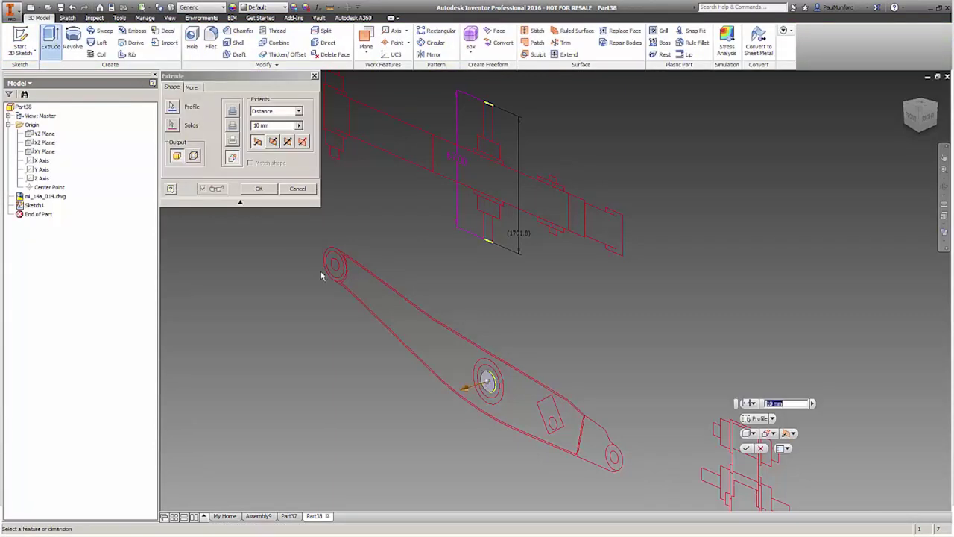
left_click(466, 388)
left_click_drag(423, 401, 417, 403)
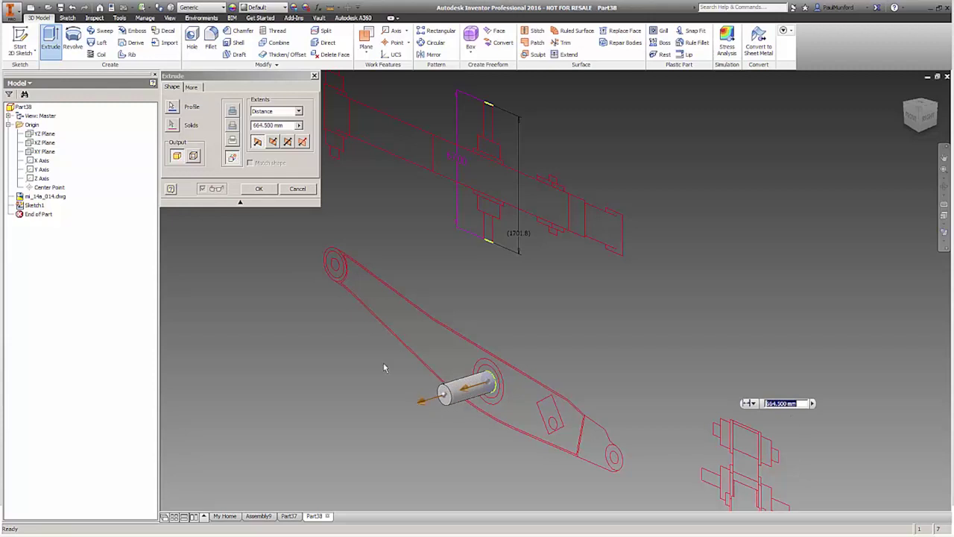
left_click(288, 143)
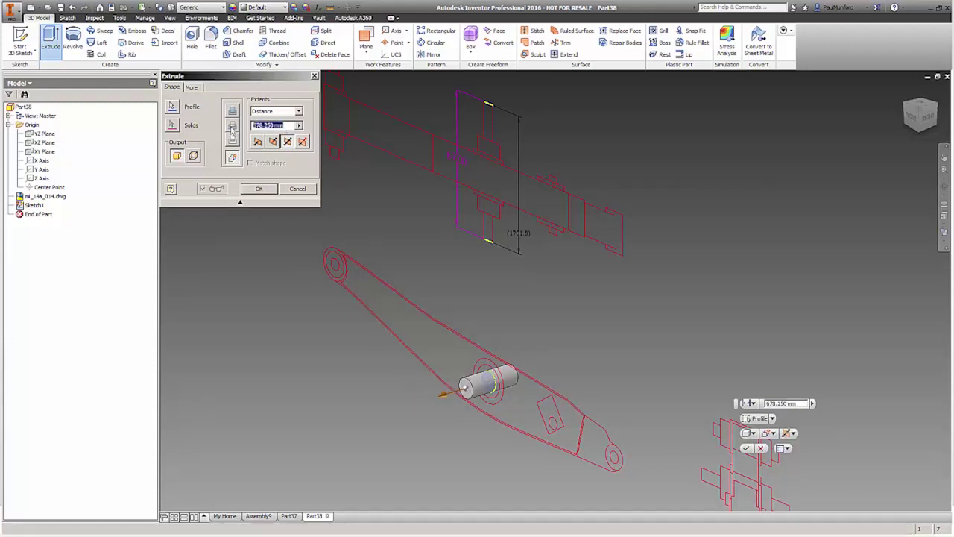
left_click(524, 235)
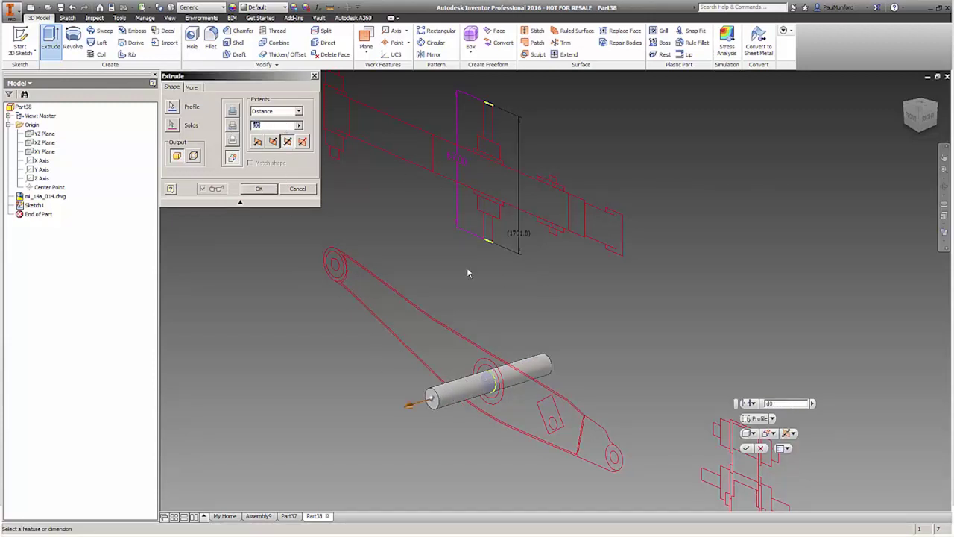
left_click(250, 189)
middle_click_drag(283, 217, 312, 232)
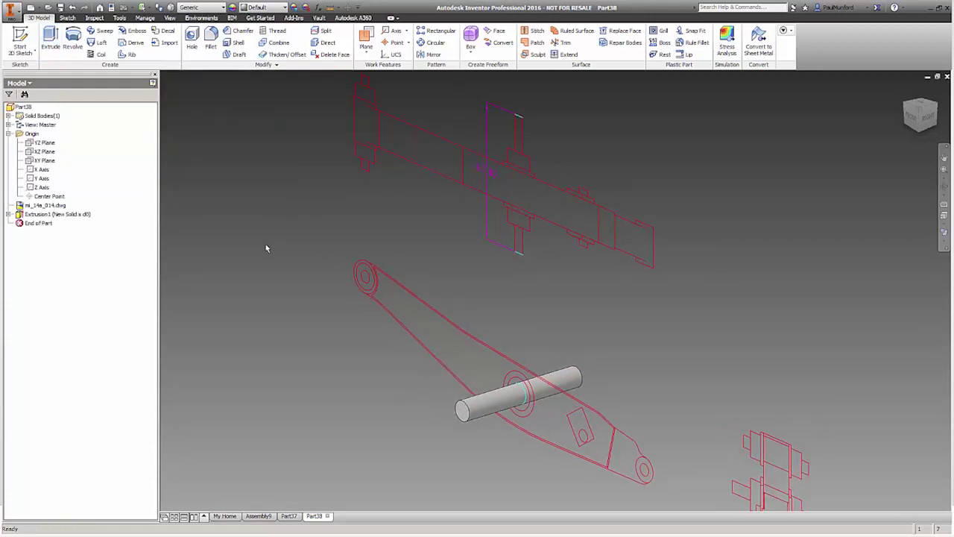
Step: Switch to AutoCAD and stretch the upper shaft end in the plan view down by 3 units
key("alt+Tab")
key("alt+Tab")
key("alt+Tab")
key("alt+Tab")
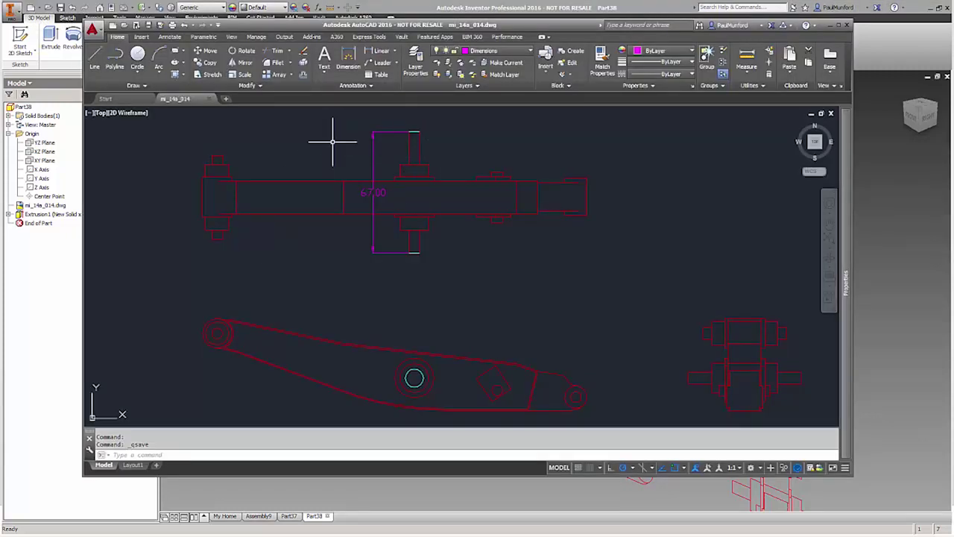
type("s")
key("Return")
left_click(449, 134)
left_click(340, 122)
key("Return")
left_click(328, 128)
type("3")
key("Return")
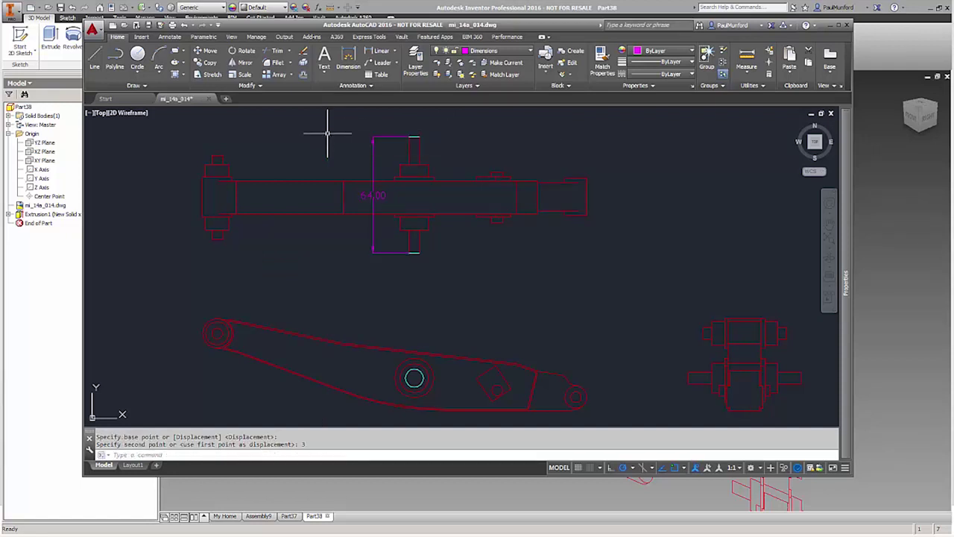
Step: Set the radius of the central cyan circle to 3 and clear the selection
left_click(416, 377)
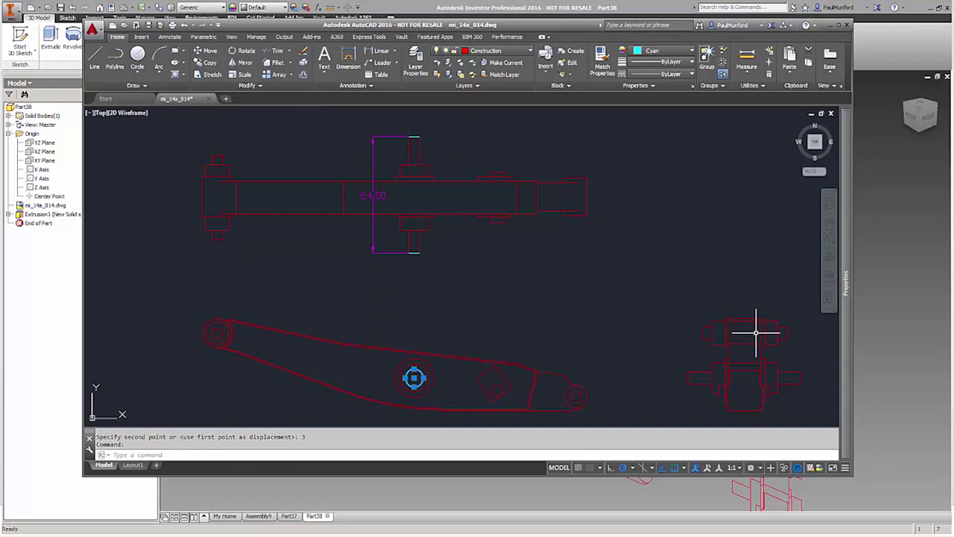
mouse_move(845, 328)
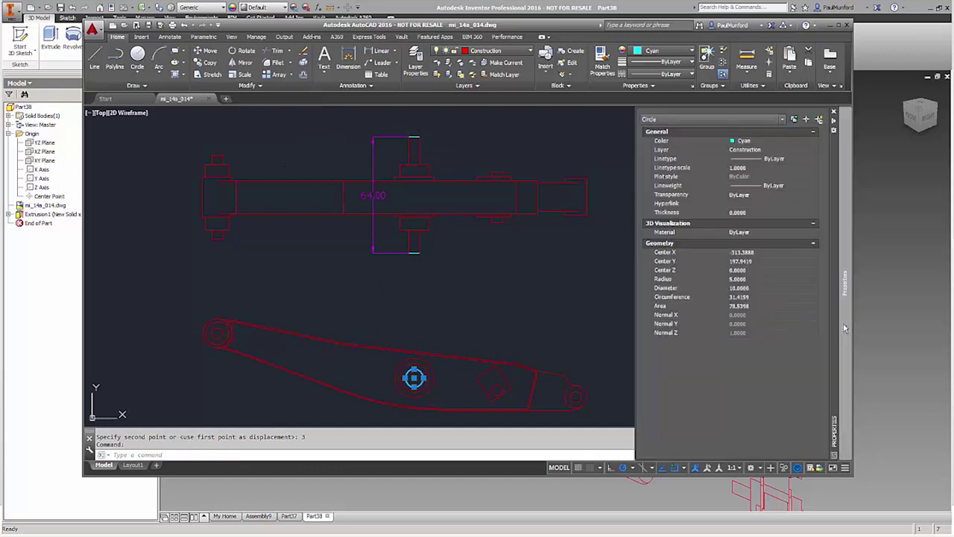
left_click(768, 278)
type("3")
key("Return")
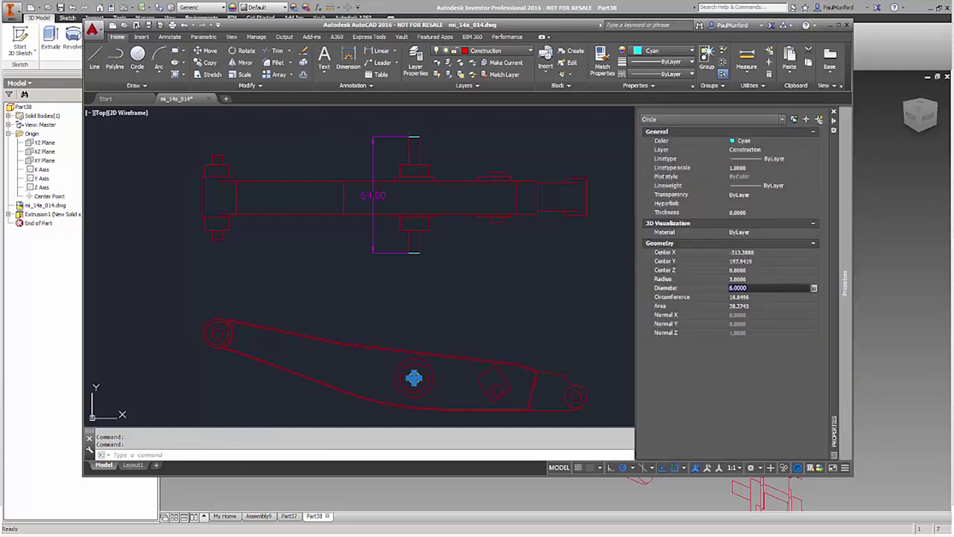
key("Escape")
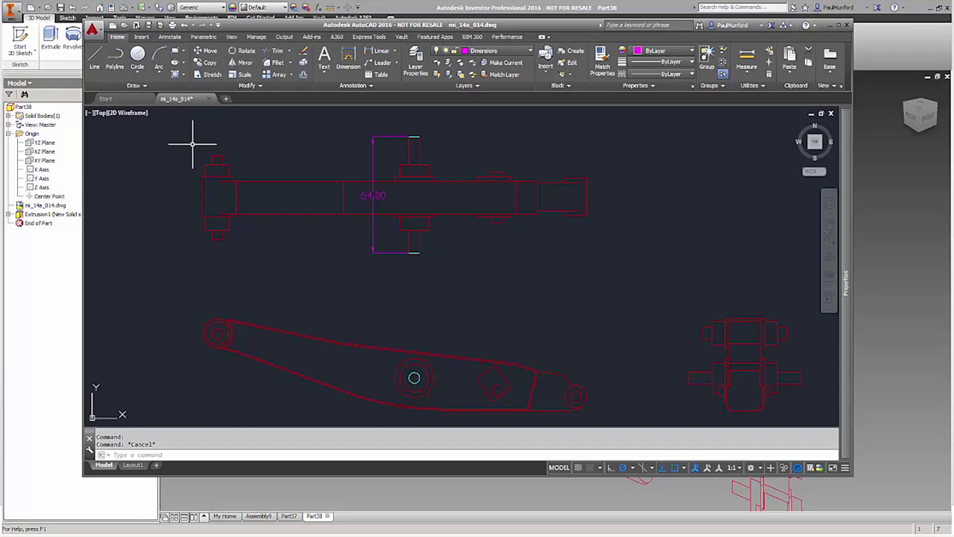
Step: Save the drawing, return to Inventor and update the part from the changed DWG
left_click(136, 24)
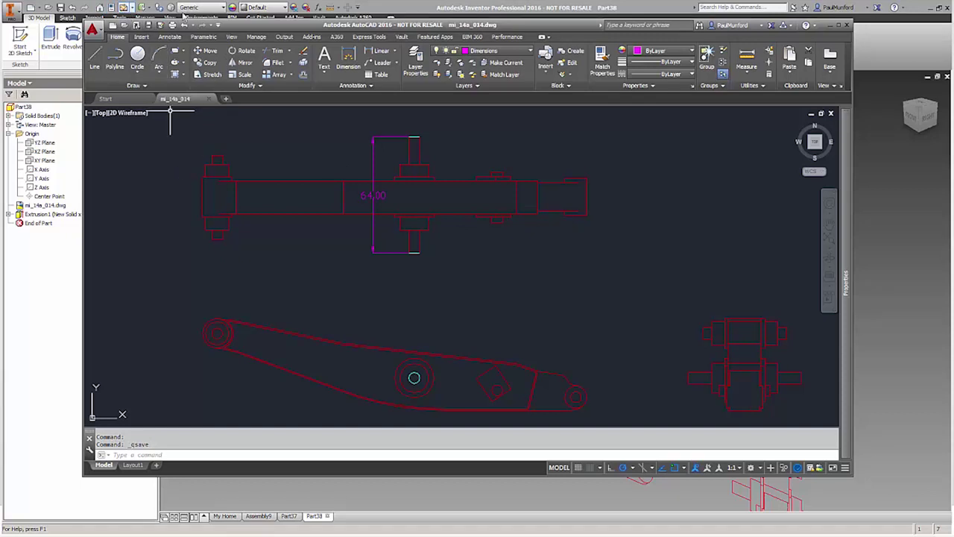
left_click(406, 13)
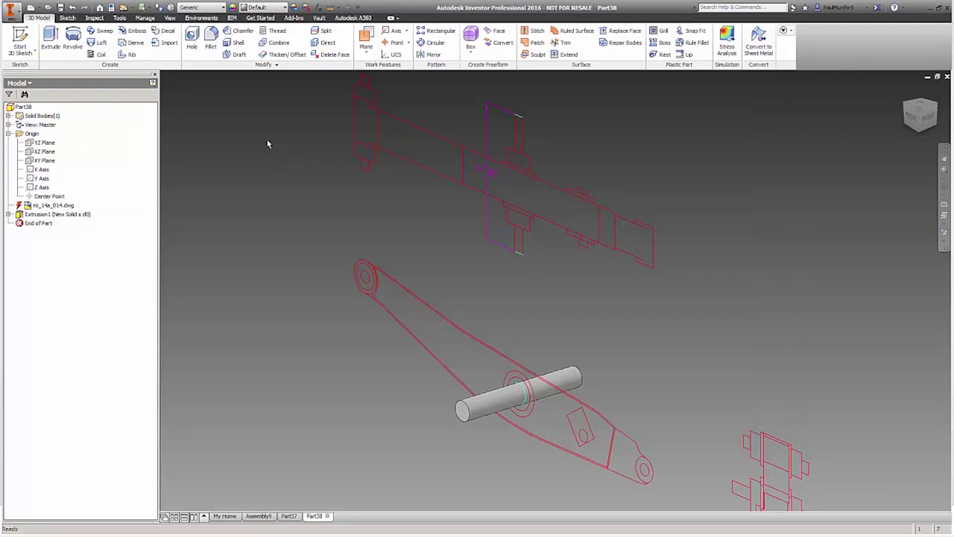
left_click(125, 8)
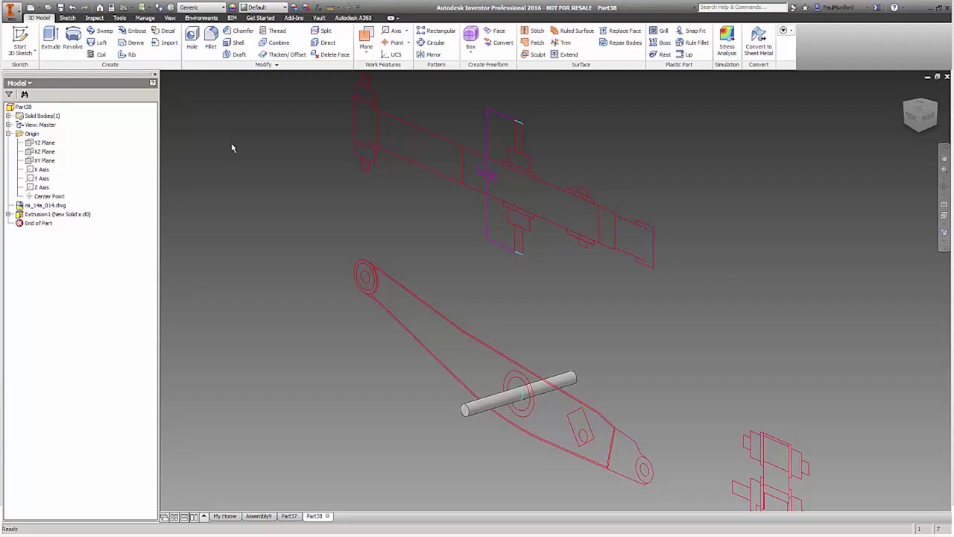
key("alt+Tab")
key("alt+Tab")
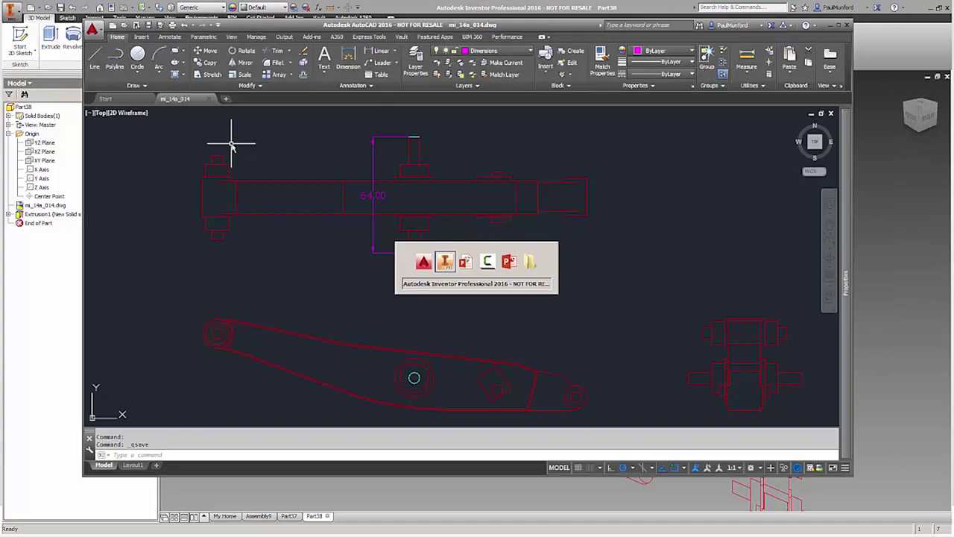
left_click(233, 147)
left_click(233, 148)
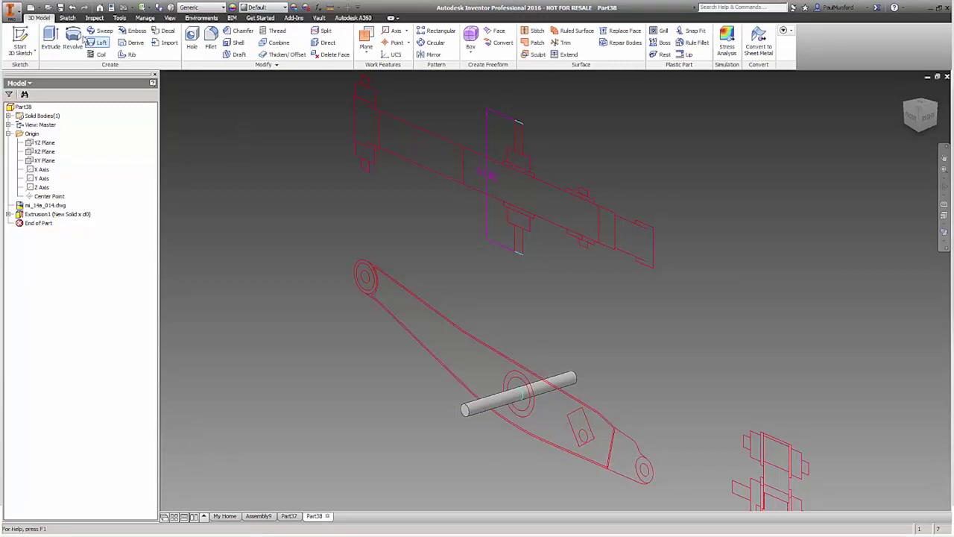
Step: Show the My Home page and examine its advanced template list, collapsing the OldTemplates folder before returning to the basic templates
left_click(48, 8)
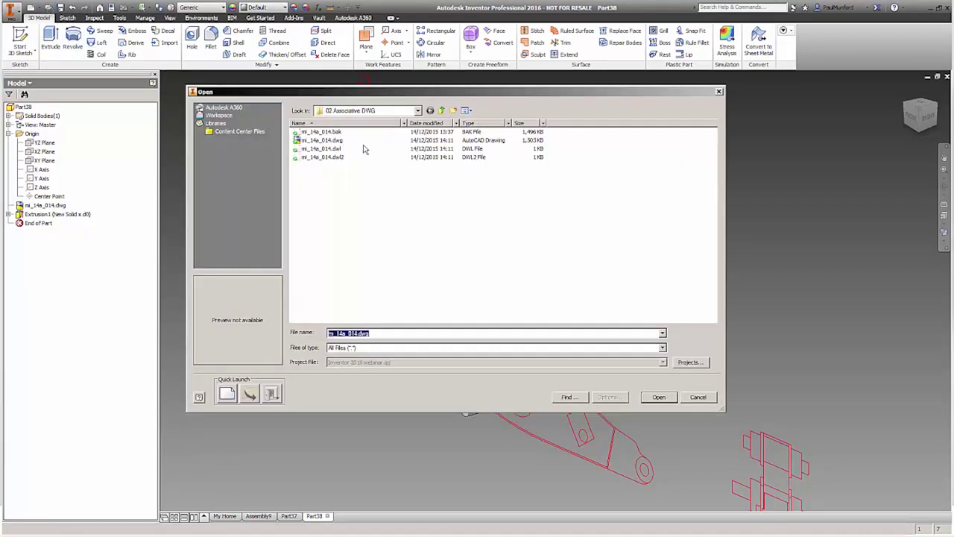
left_click(719, 91)
left_click(226, 516)
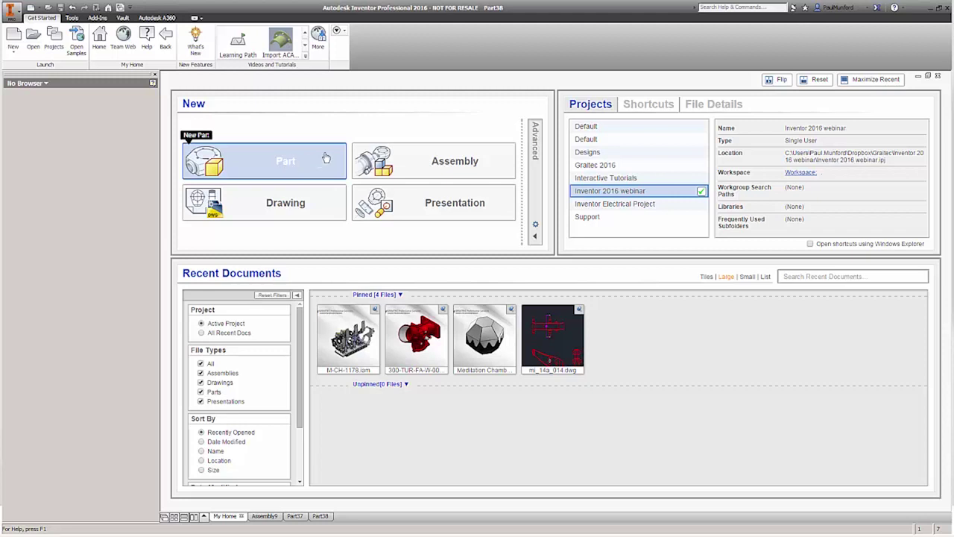
left_click(536, 237)
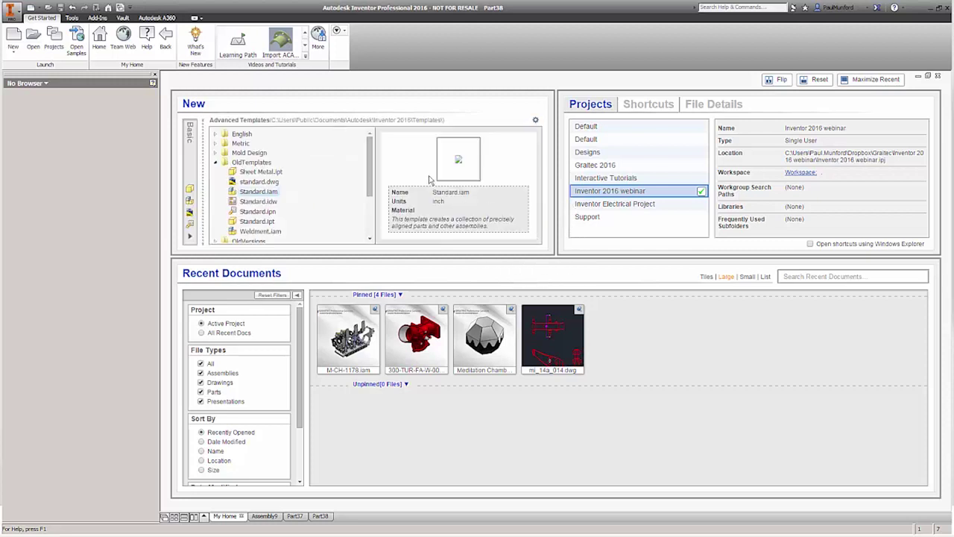
mouse_move(370, 158)
left_mouse_down()
mouse_move(370, 192)
mouse_move(370, 160)
left_mouse_up()
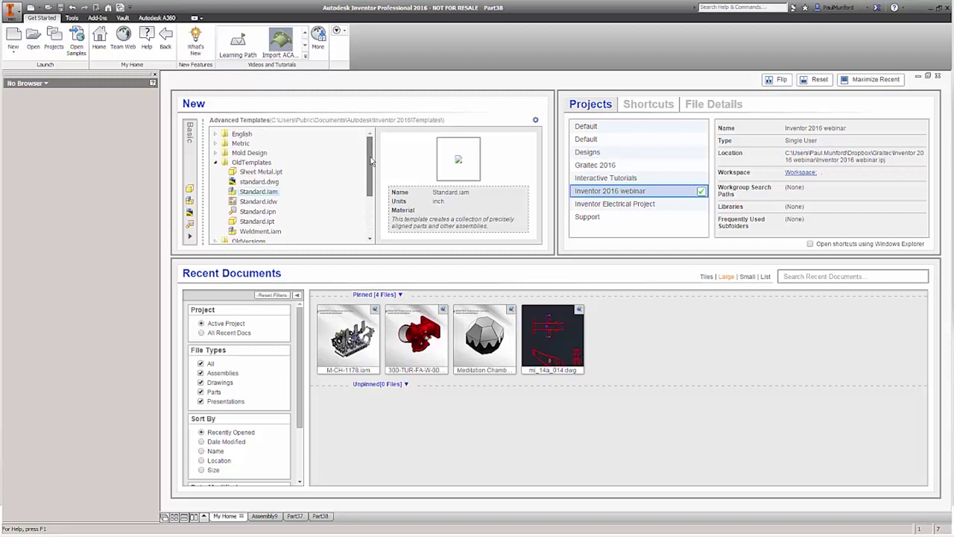
left_click(215, 162)
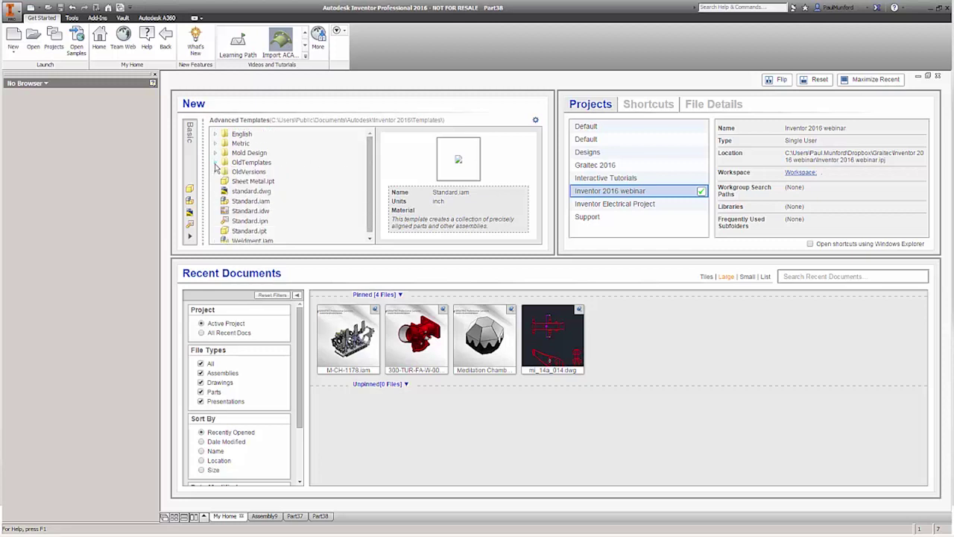
left_click(190, 237)
Step: Examine the default template units and drawing standard options without changing them, and select the Inventor 2016 webinar project
left_click(535, 224)
left_click(535, 225)
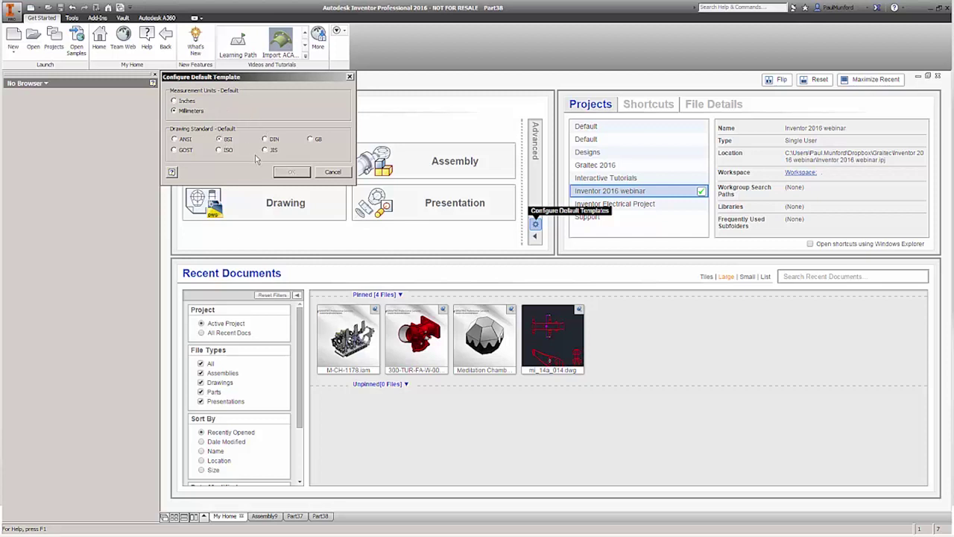
left_click(333, 173)
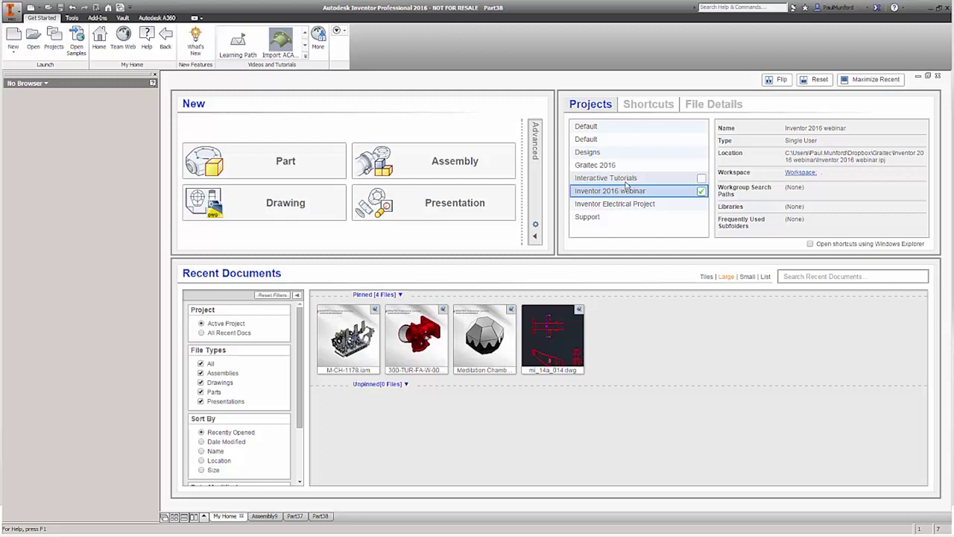
left_click(647, 195)
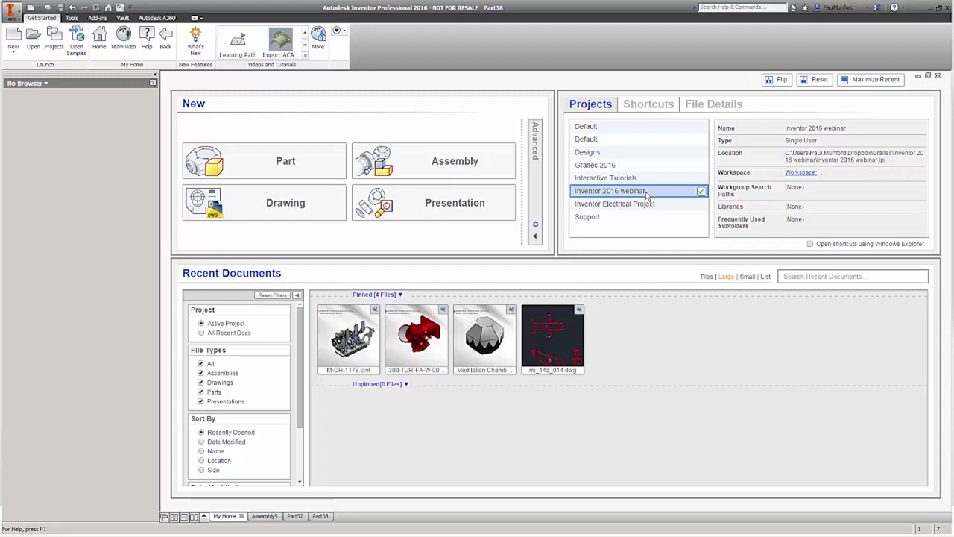
Step: Examine the file details of the pinned mi_14a_014.dwg, return to the project list, and try the Drawings filter on the recent documents
key("ctrl")
key("ctrl")
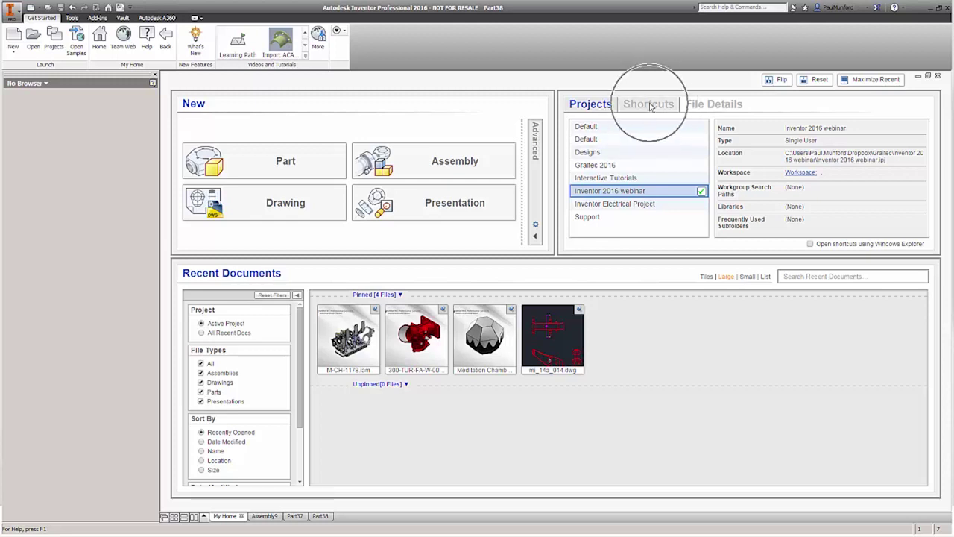
left_click(692, 108)
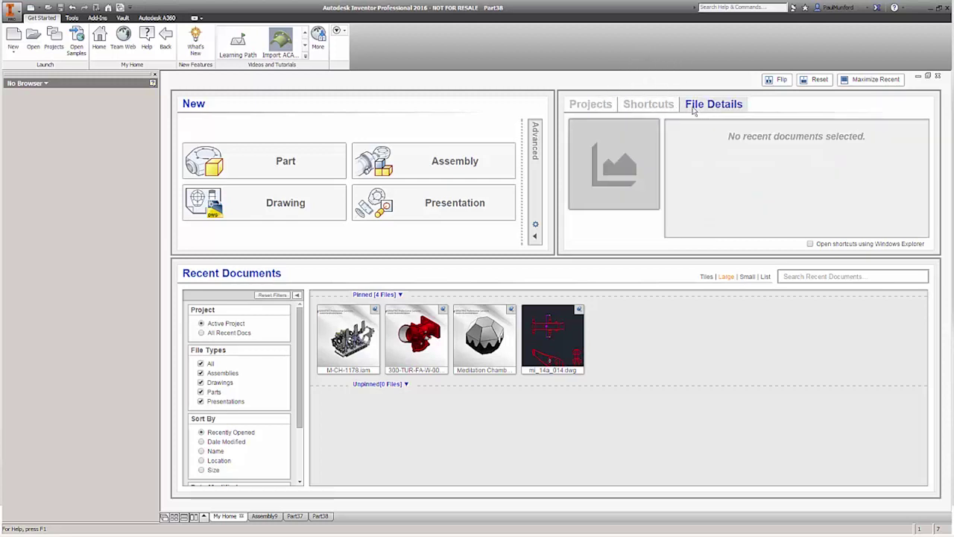
left_click(555, 336)
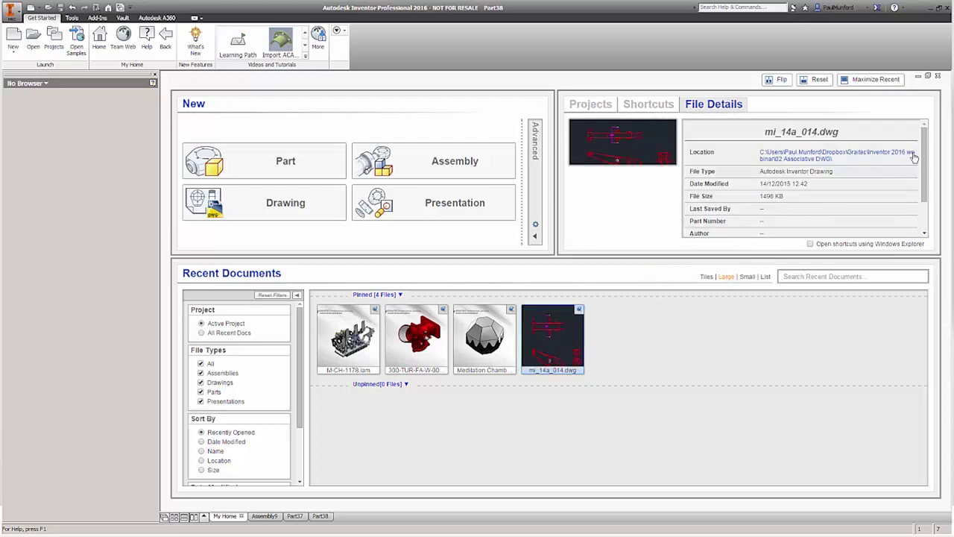
left_click_drag(925, 155, 925, 192)
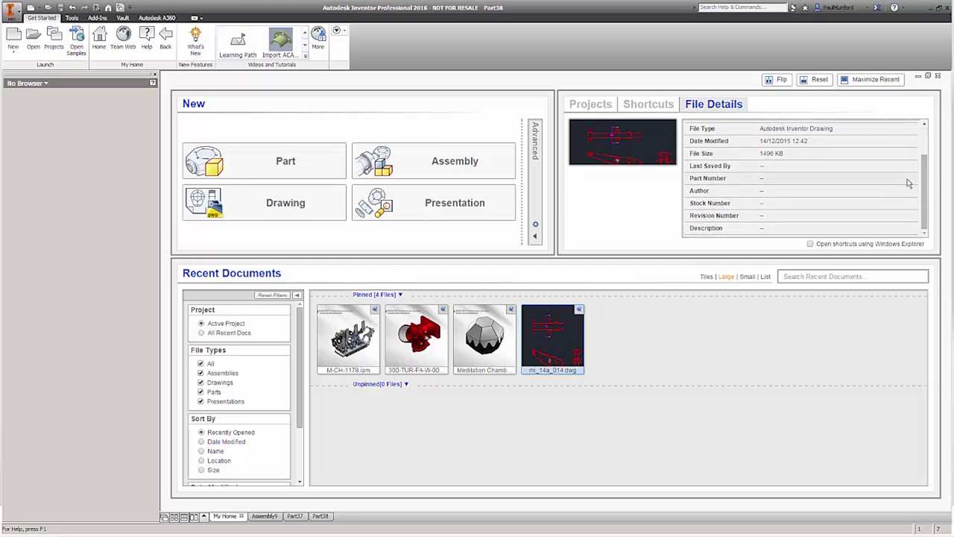
left_click(600, 109)
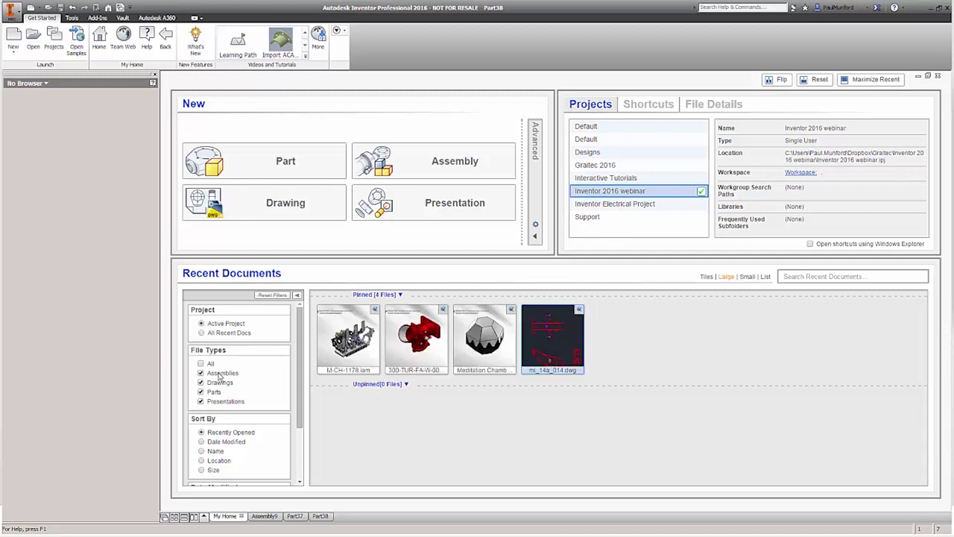
left_click(219, 383)
left_click(220, 383)
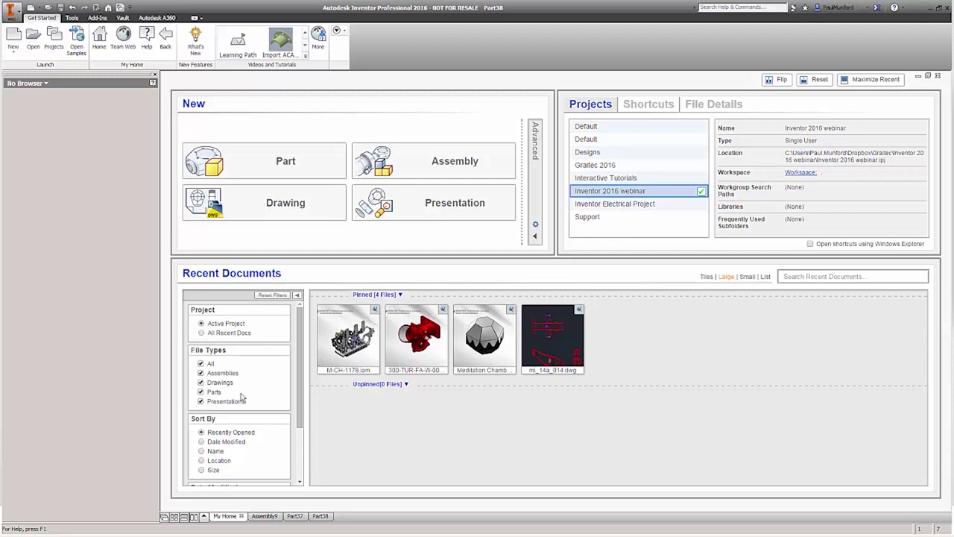
Step: Check the file options of the pinned M-CH-1178.iam and open the assembly
mouse_move(353, 350)
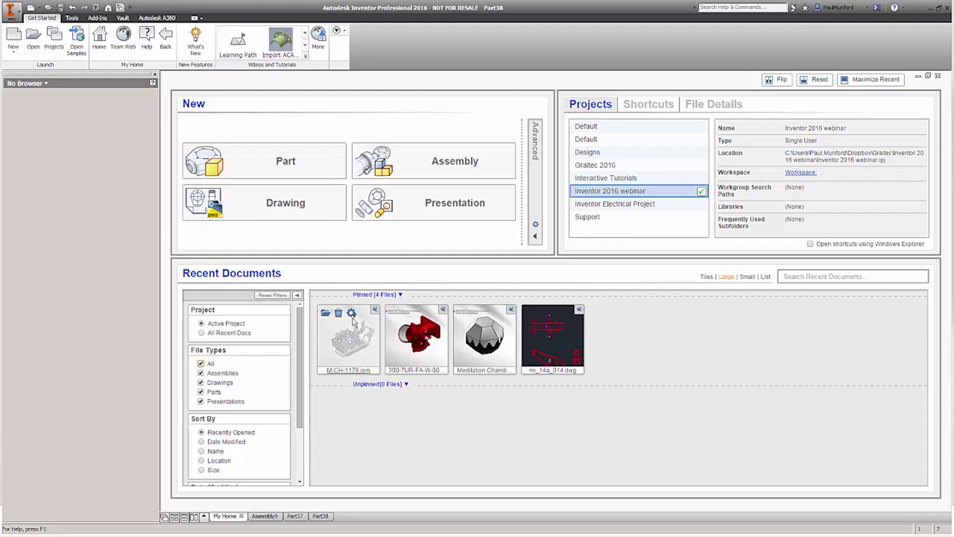
left_click(352, 313)
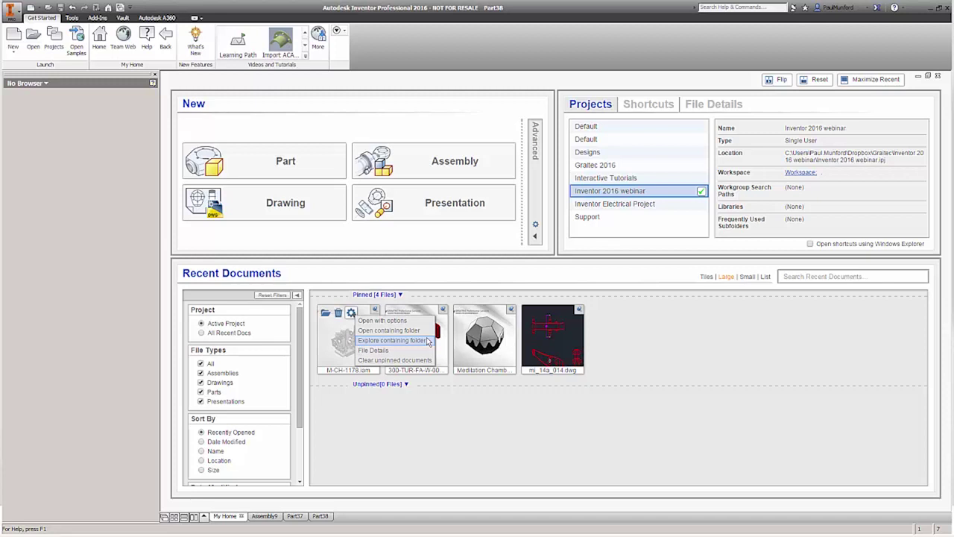
left_click(326, 315)
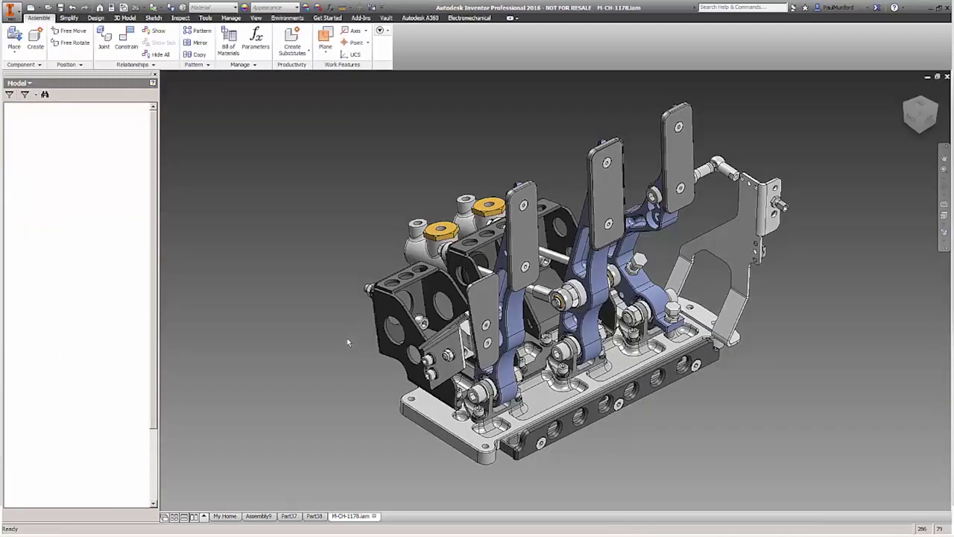
middle_click_drag(347, 366, 332, 386, "shift")
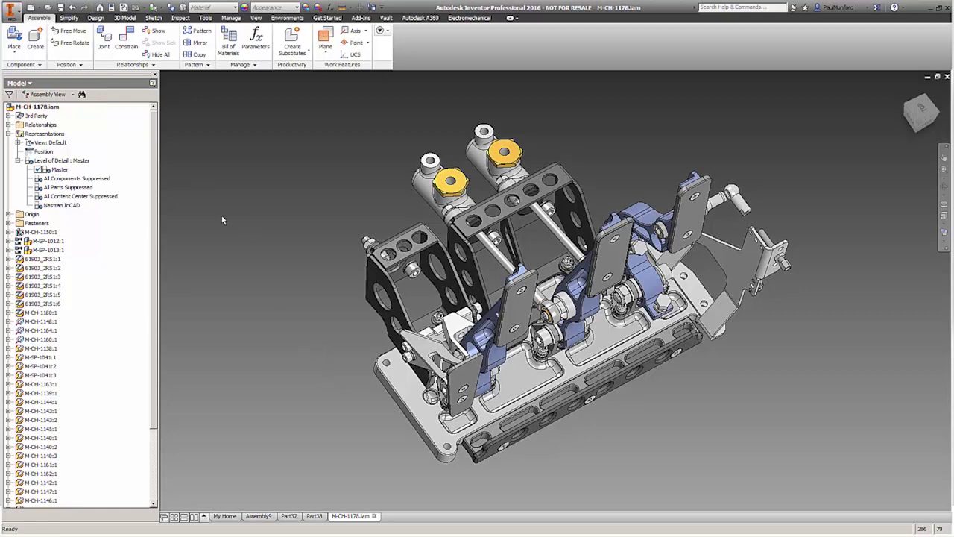
Step: Create a drawing view of the M-CH-1178.iam assembly in a new drawing based on the standard.dwg template
right_click(51, 109)
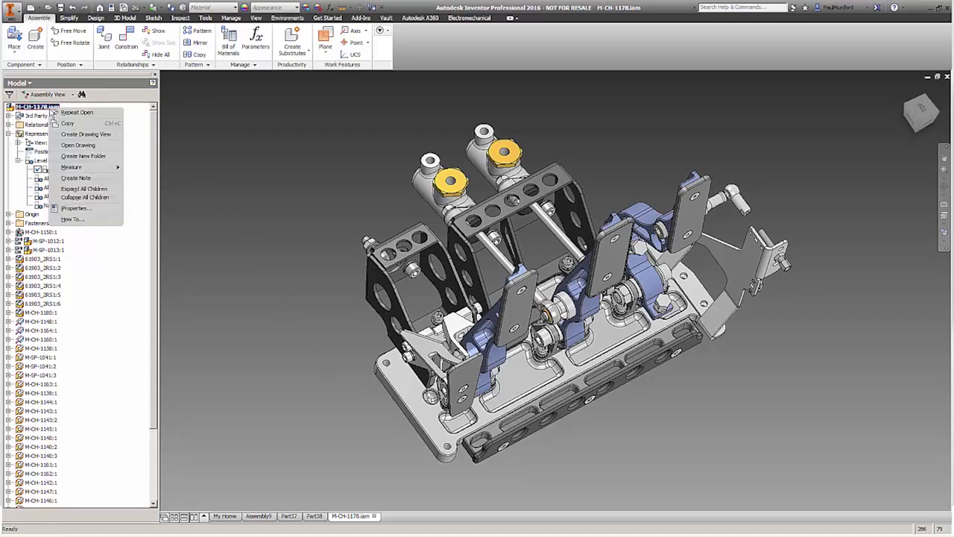
left_click(114, 136)
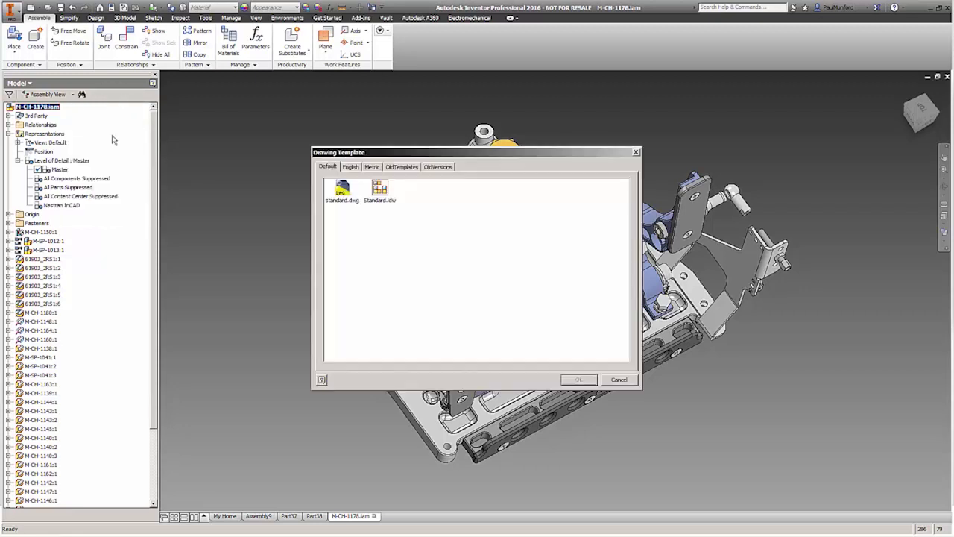
left_click(342, 190)
left_click(579, 380)
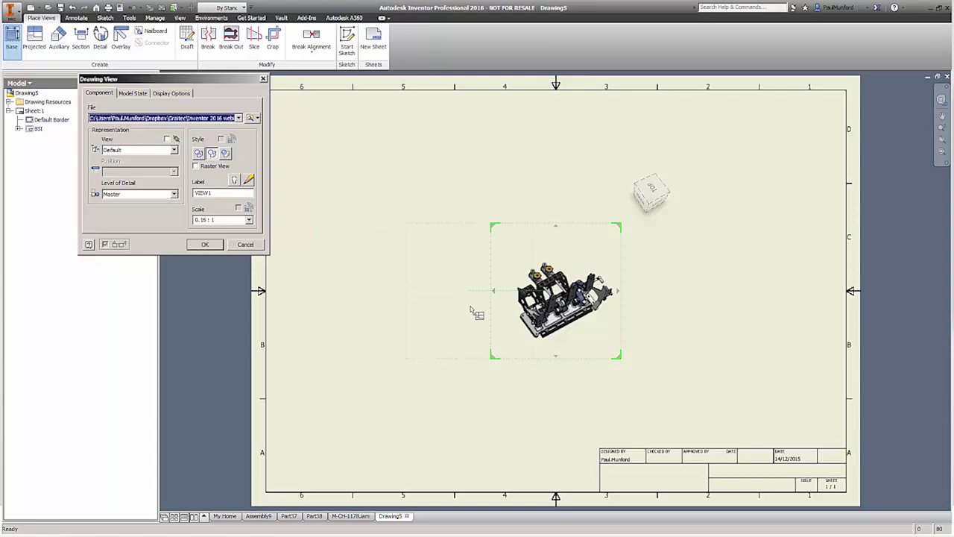
Step: Orient the base view to Left and add projected views below, above and on both sides, plus an isometric view towards the upper right
left_click(659, 208)
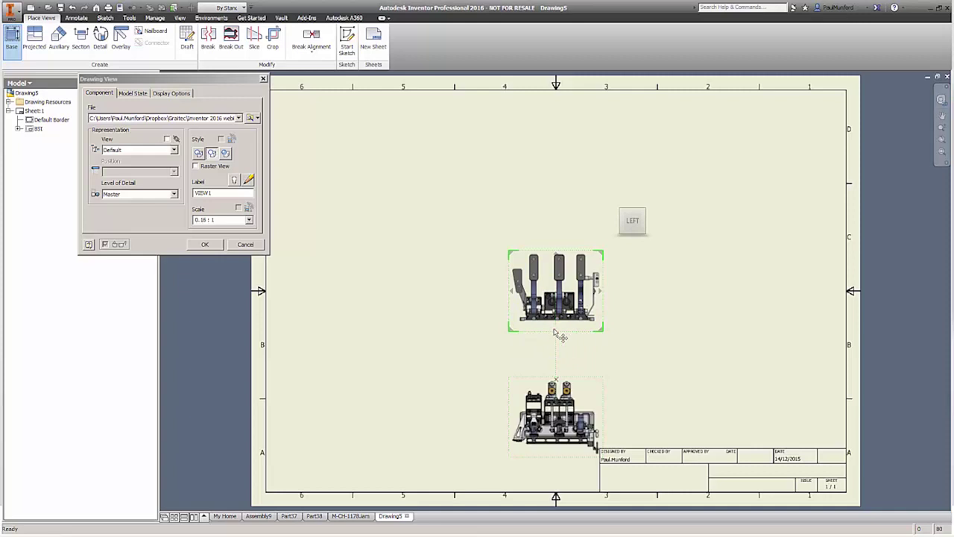
left_click(513, 292)
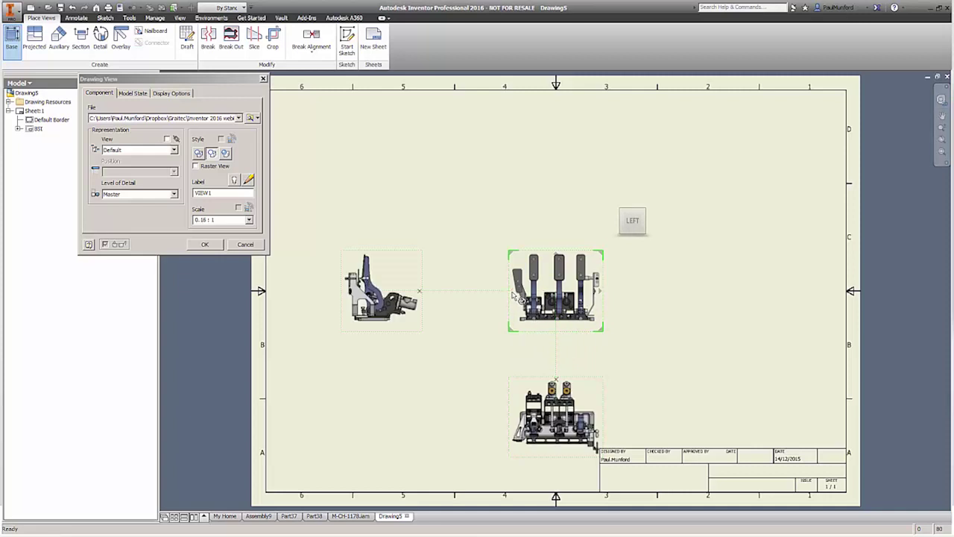
left_click(565, 256)
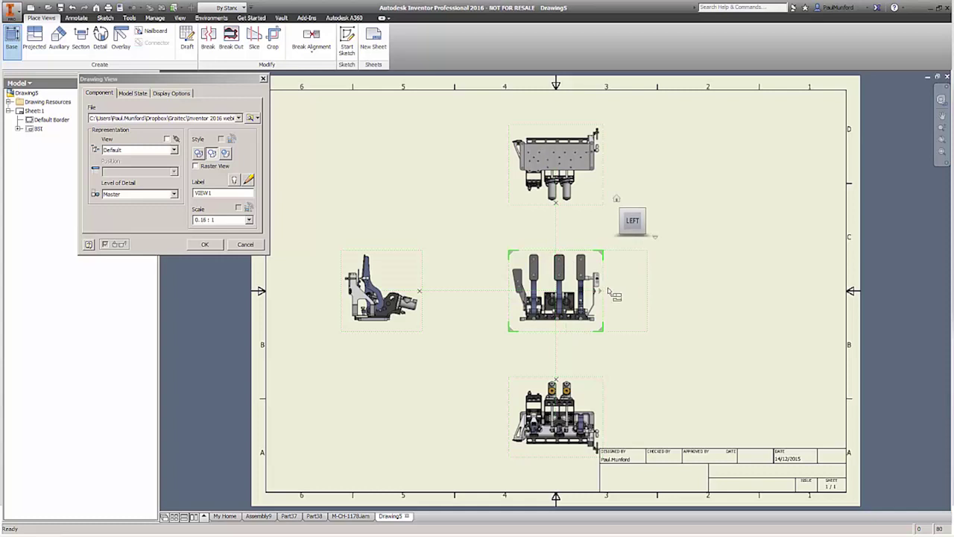
left_click(599, 291)
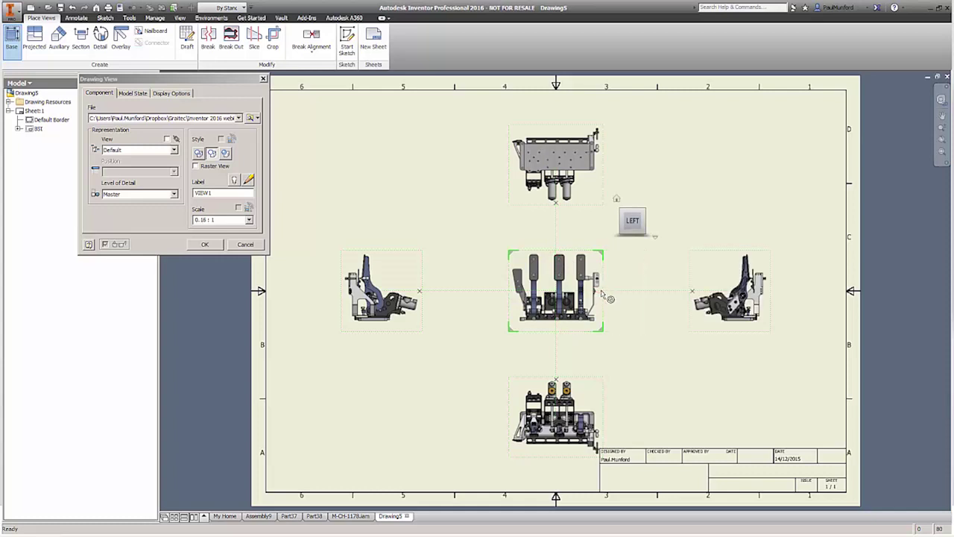
left_click(601, 256)
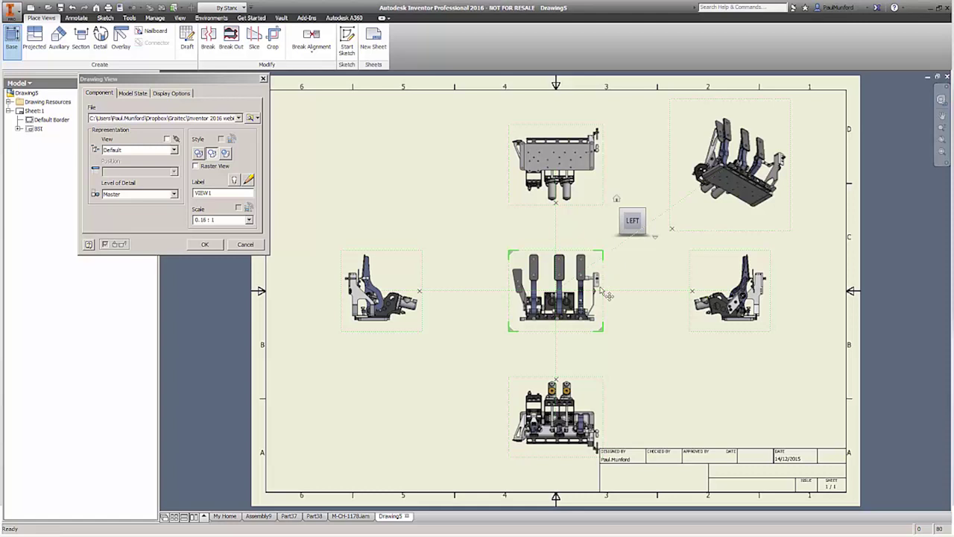
Step: Remove the projected views below and to the left of the base view
left_click(555, 381)
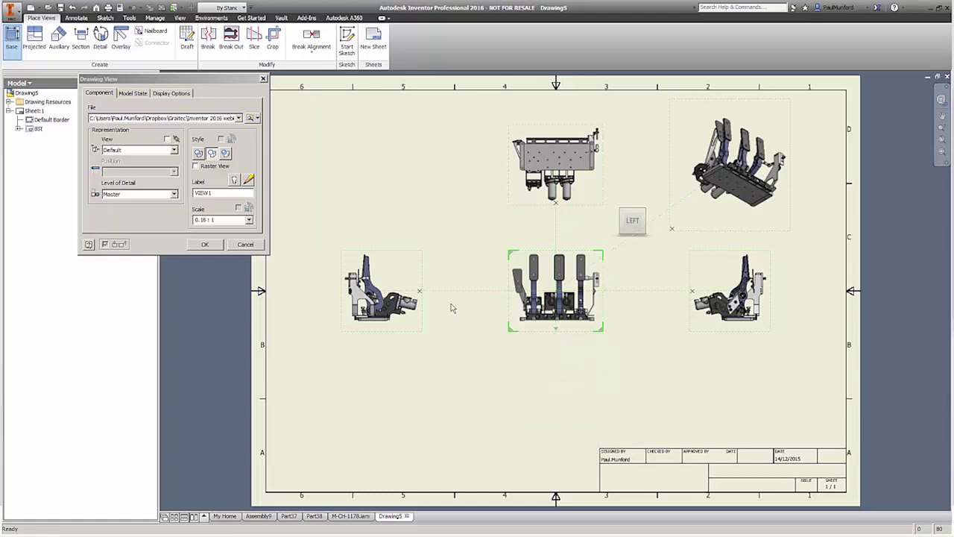
left_click(421, 293)
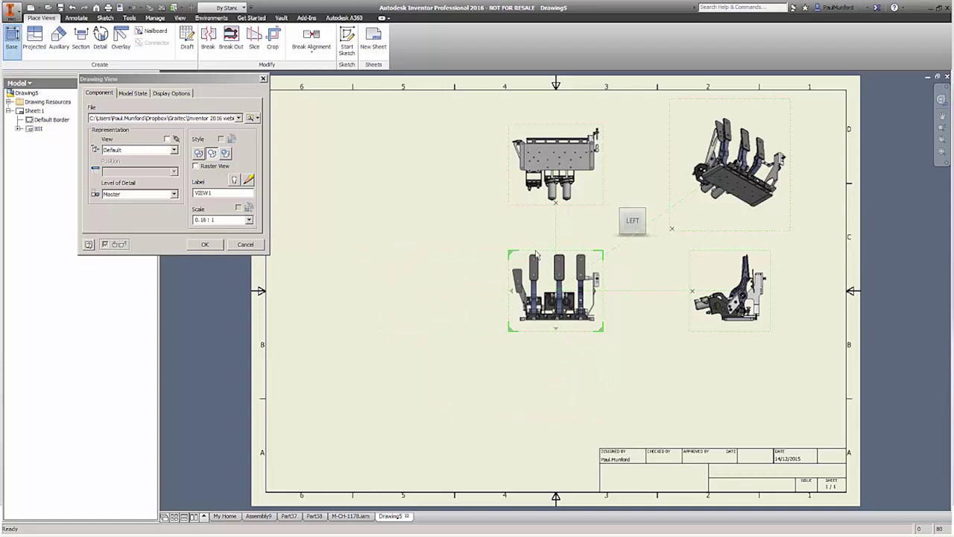
Step: Move the base view to the lower left of the sheet, scale the views to 1:4 and create them
left_click_drag(536, 259, 369, 329)
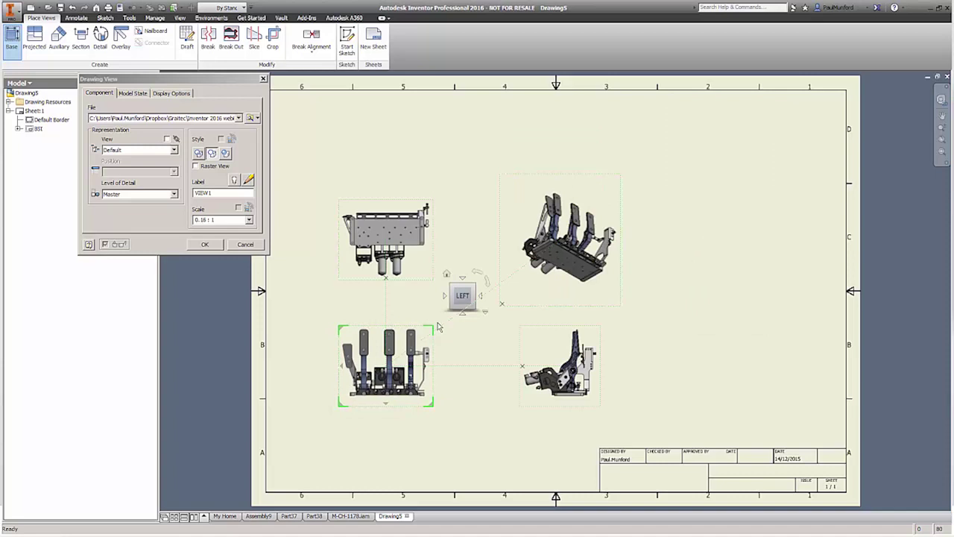
left_click_drag(440, 330, 451, 317)
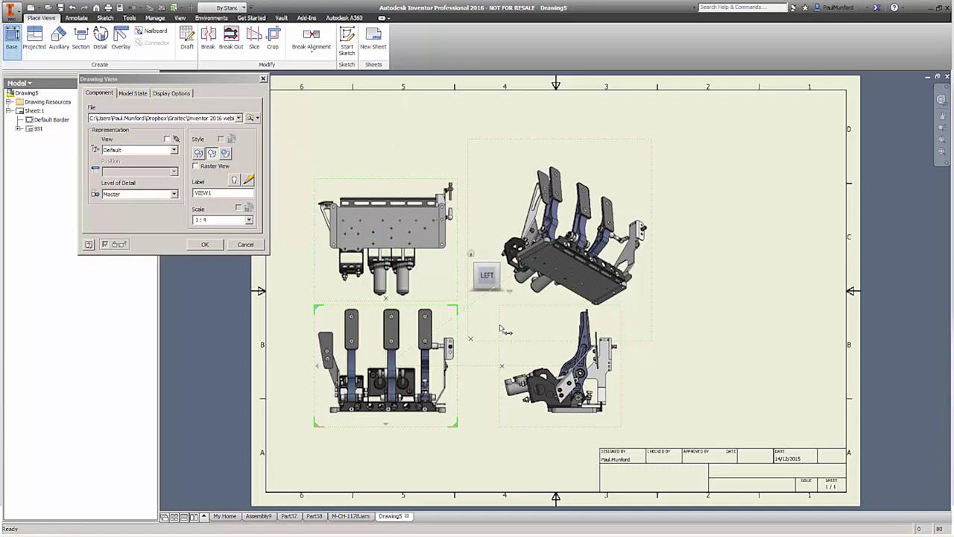
left_click(214, 247)
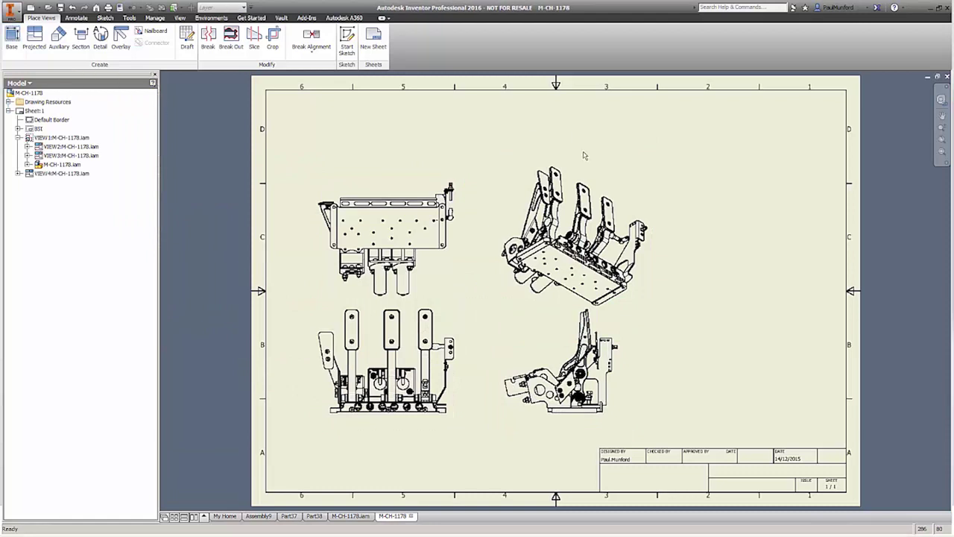
Step: Move the isometric view towards the sheet's upper right corner and reorient it to the Top-Left-Front corner
left_click_drag(586, 155, 715, 129)
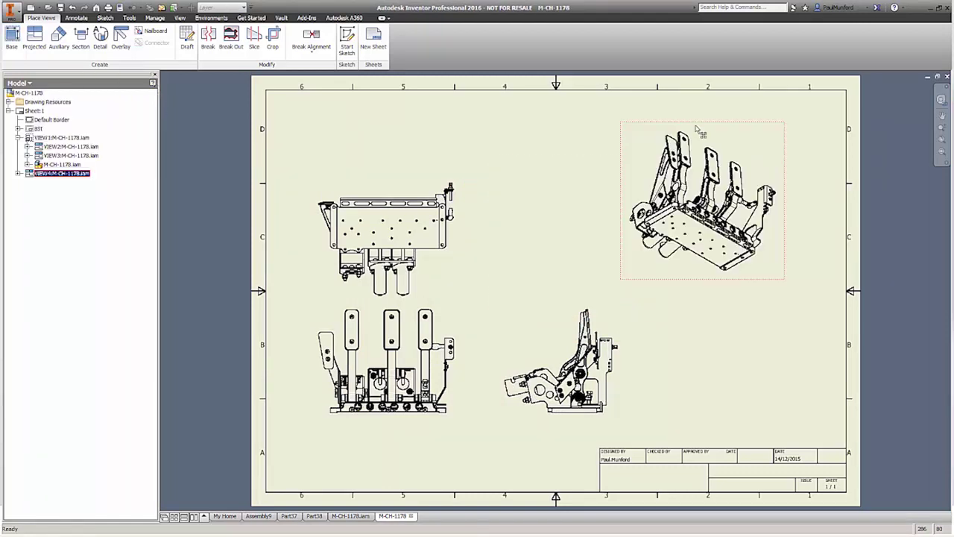
double_click(742, 128)
left_click(818, 95)
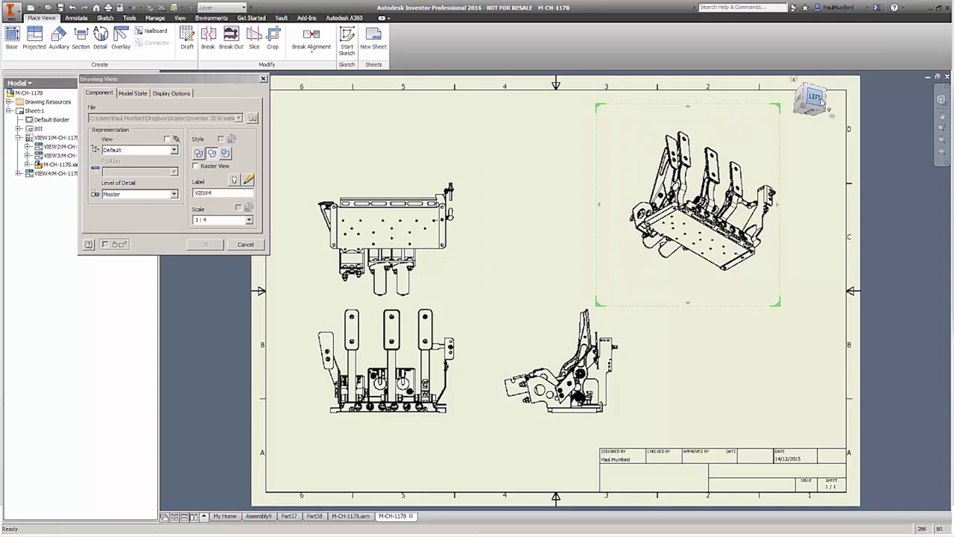
left_click(823, 93)
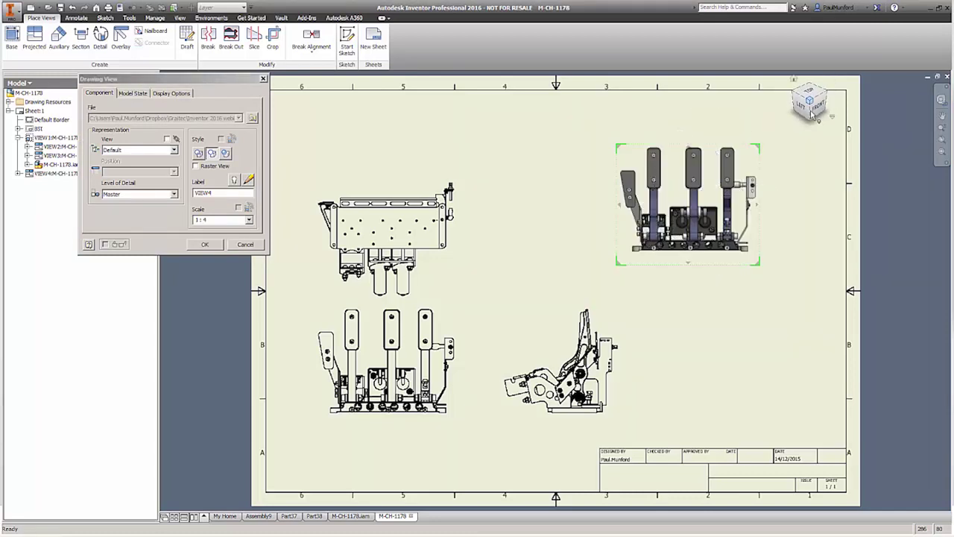
left_click(833, 117)
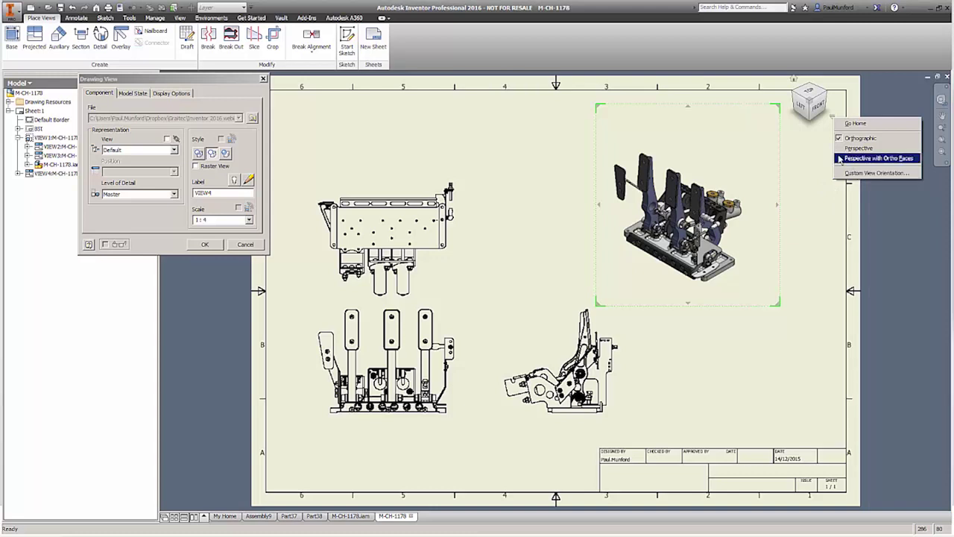
left_click(207, 246)
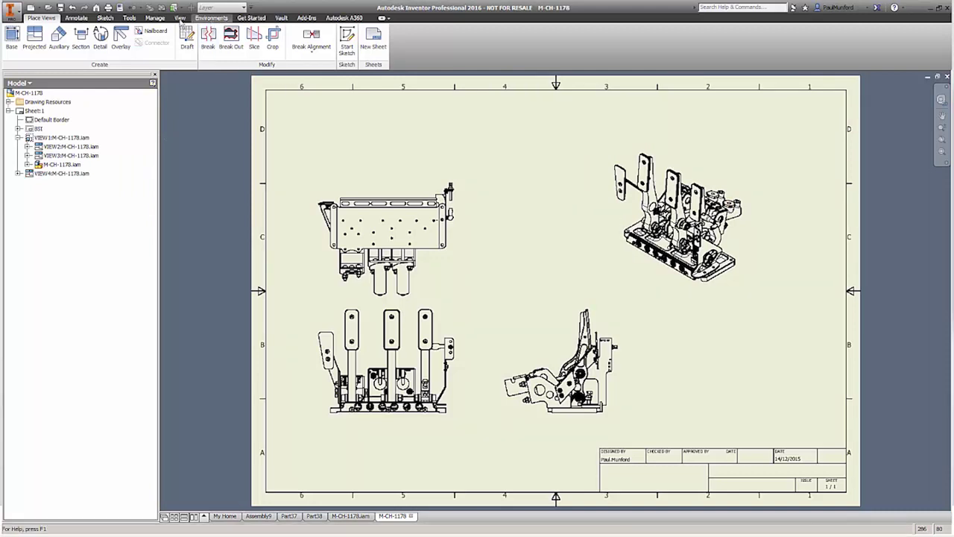
Step: Start an Auto Balloon on the isometric view, set the offset spacing to 1 and placement to Around, and select the view's components
left_click(78, 19)
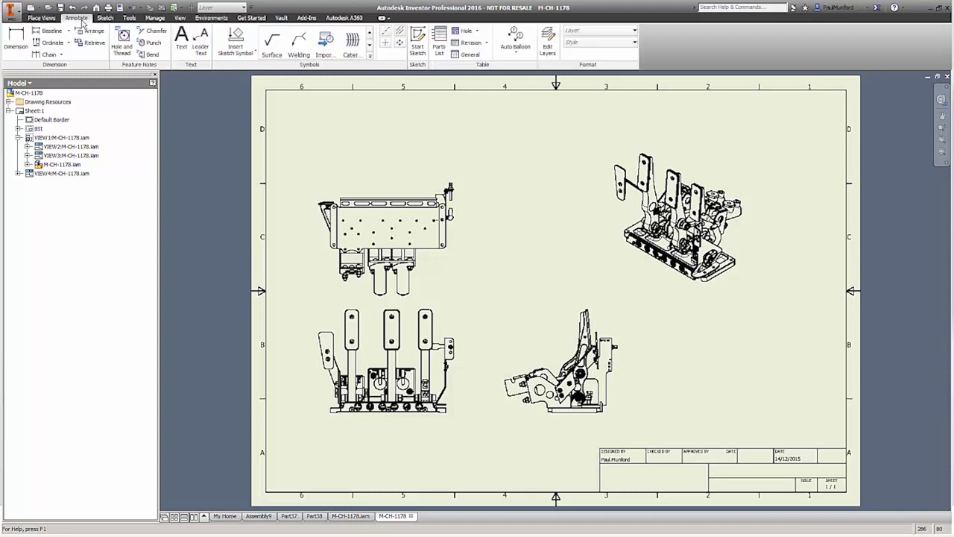
left_click(515, 38)
left_click(636, 144)
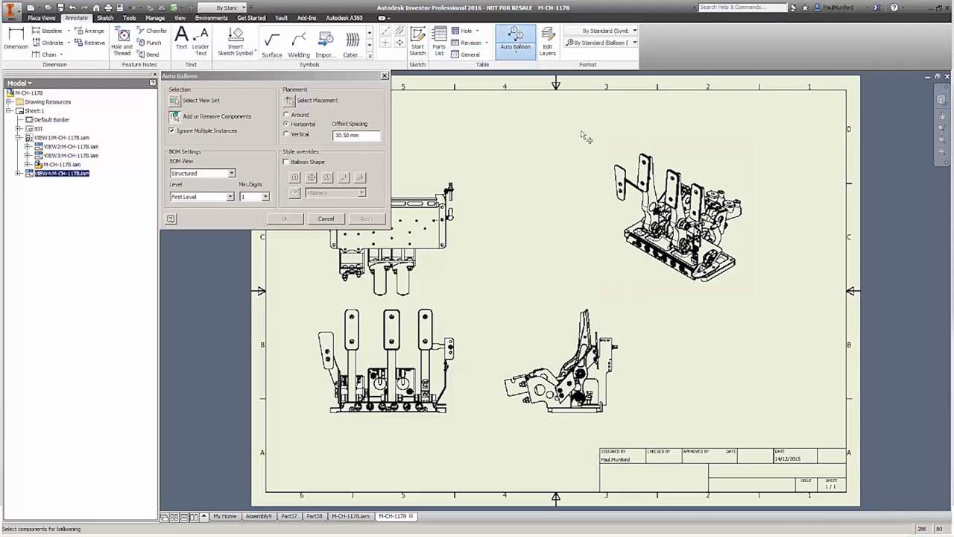
left_click_drag(362, 135, 324, 135)
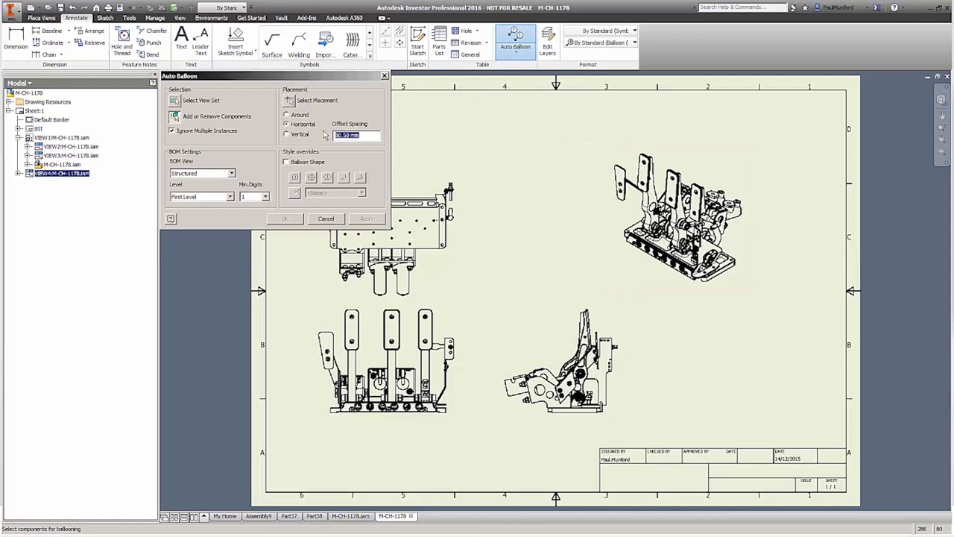
type("1")
left_click(288, 114)
left_click_drag(591, 142, 590, 144)
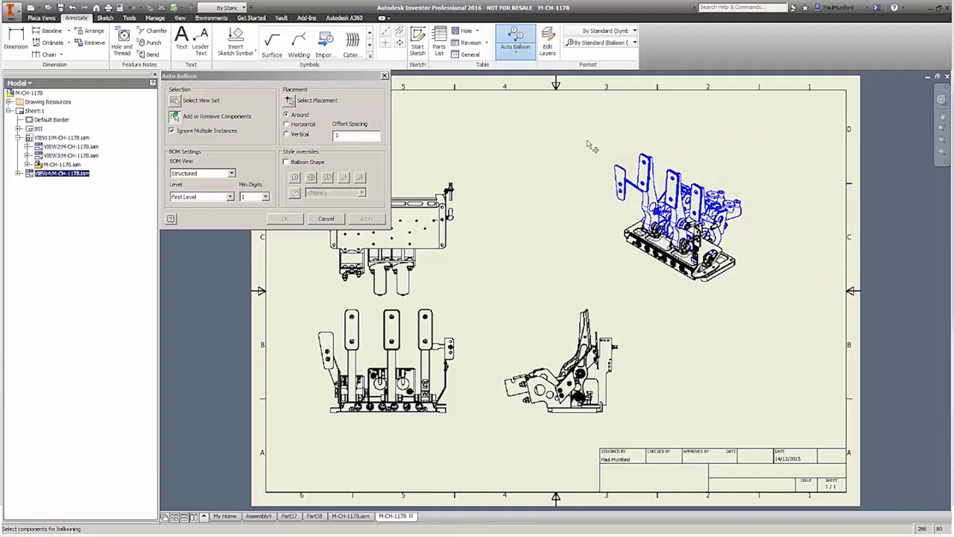
Step: Place the balloons close around the isometric view and create them
left_click(289, 101)
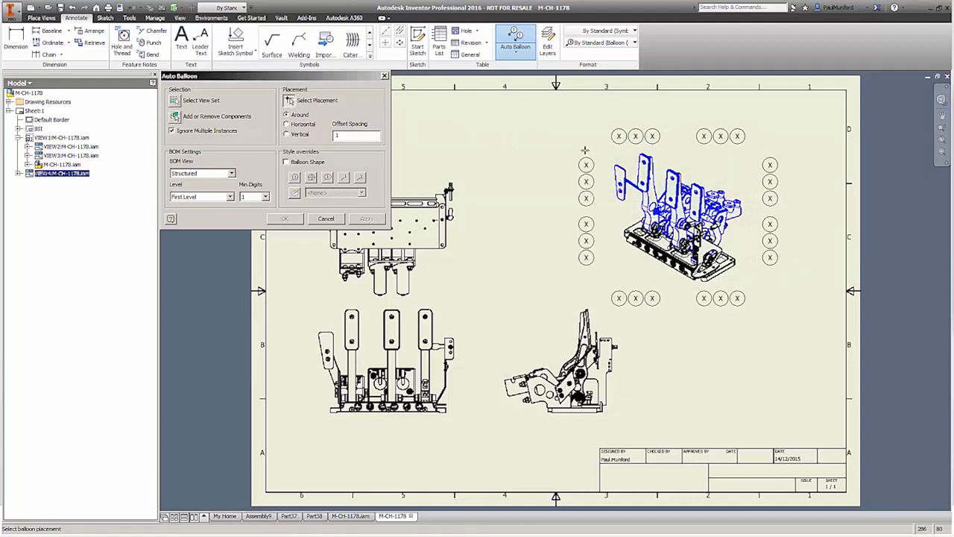
left_click(594, 143)
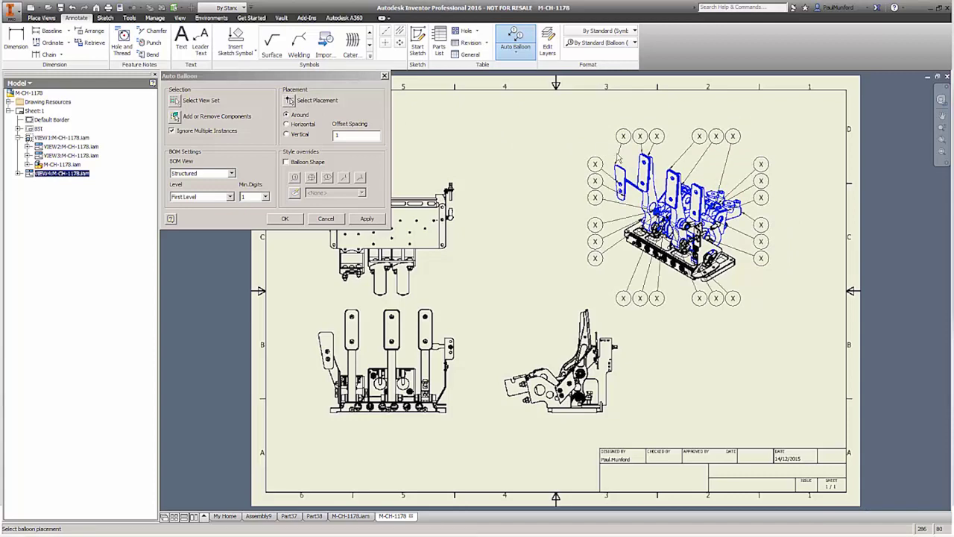
scroll(694, 195, "up", 3)
mouse_move(708, 201)
middle_mouse_down()
mouse_move(613, 258)
mouse_move(647, 252)
middle_mouse_up()
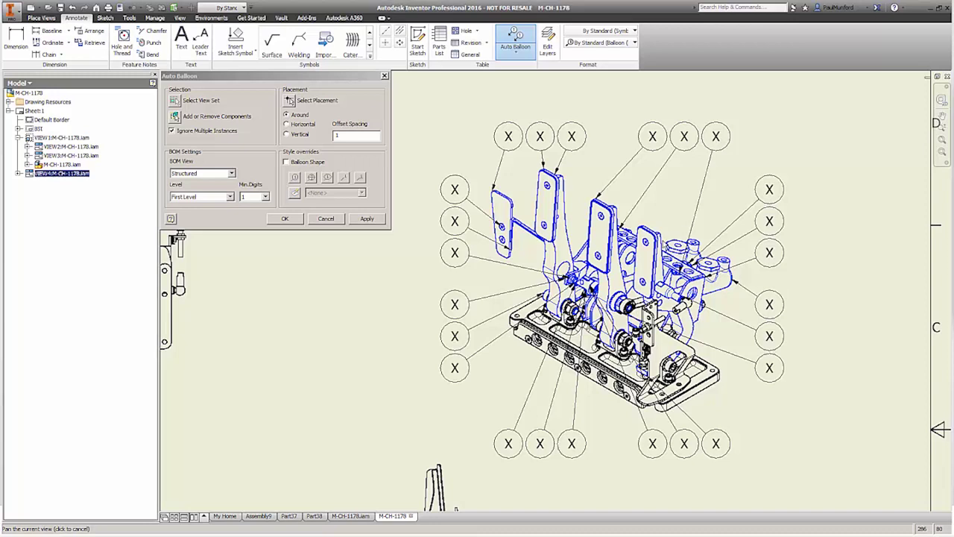
left_click(299, 221)
left_click(297, 186)
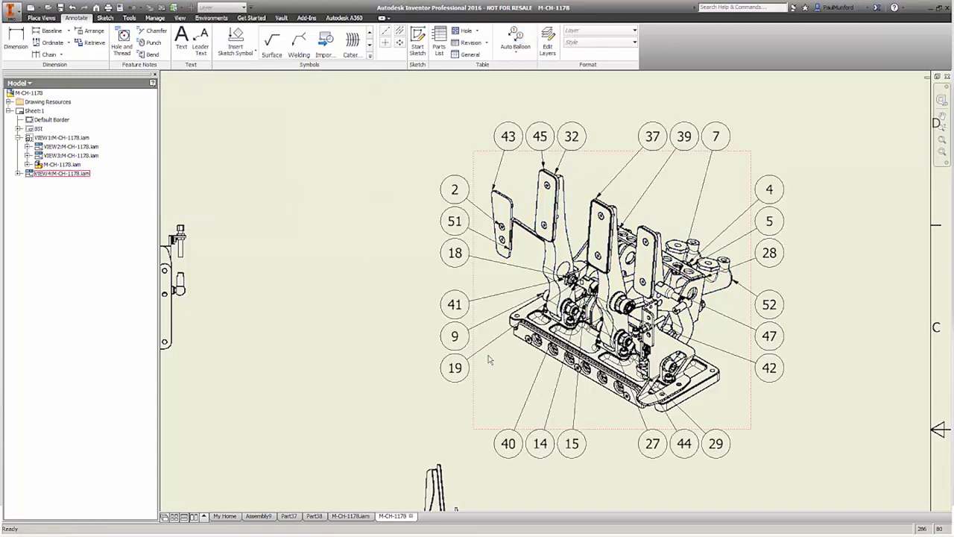
Step: Align balloons 40, 14 and 15 to the base plate's slanted lower edge, placing them just below it
middle_click_drag(572, 443, 589, 373)
left_click_drag(612, 397, 504, 362)
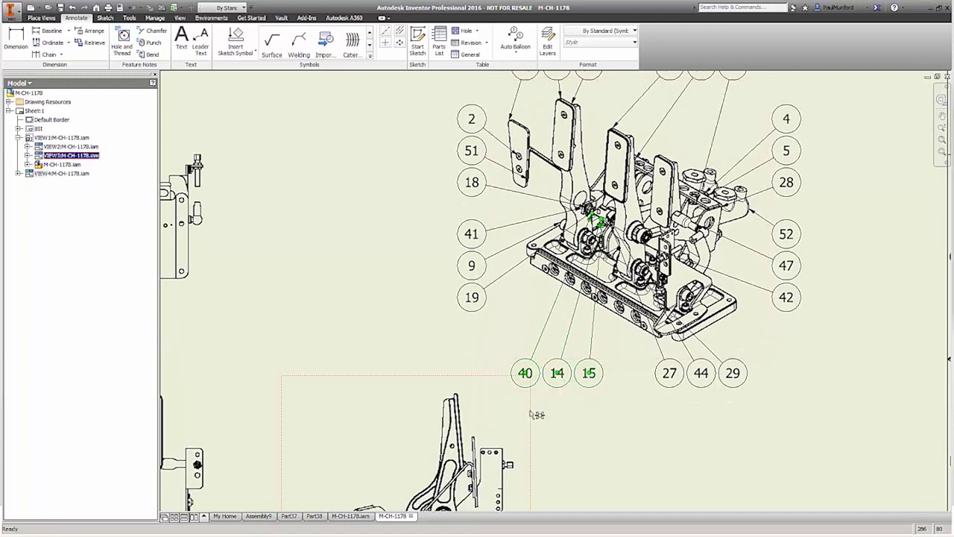
right_click(575, 387)
mouse_move(613, 415)
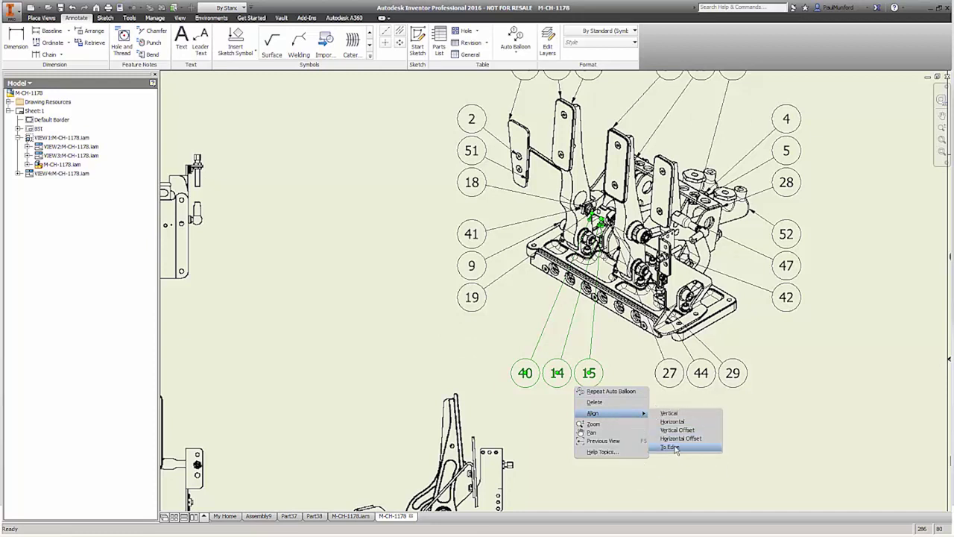
left_click(679, 449)
left_click(620, 320)
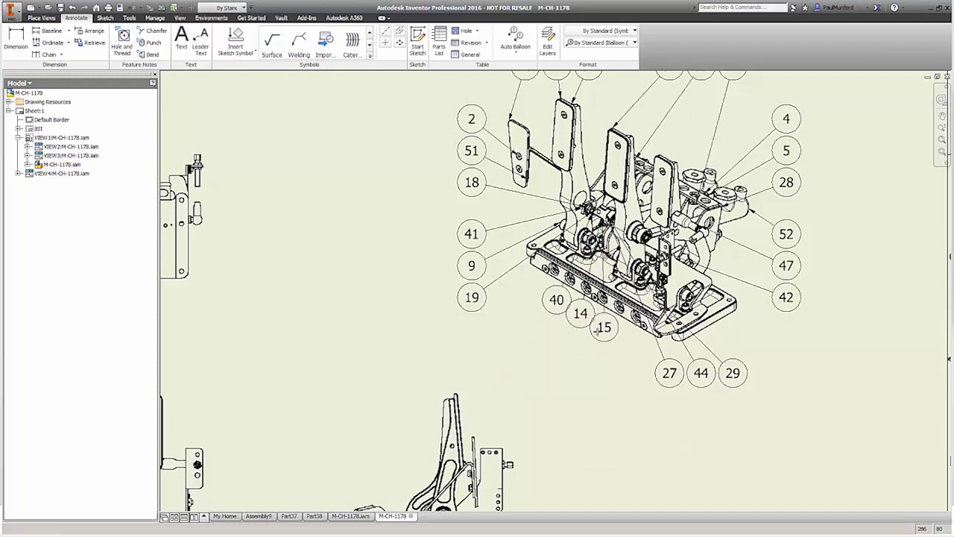
left_click(589, 349)
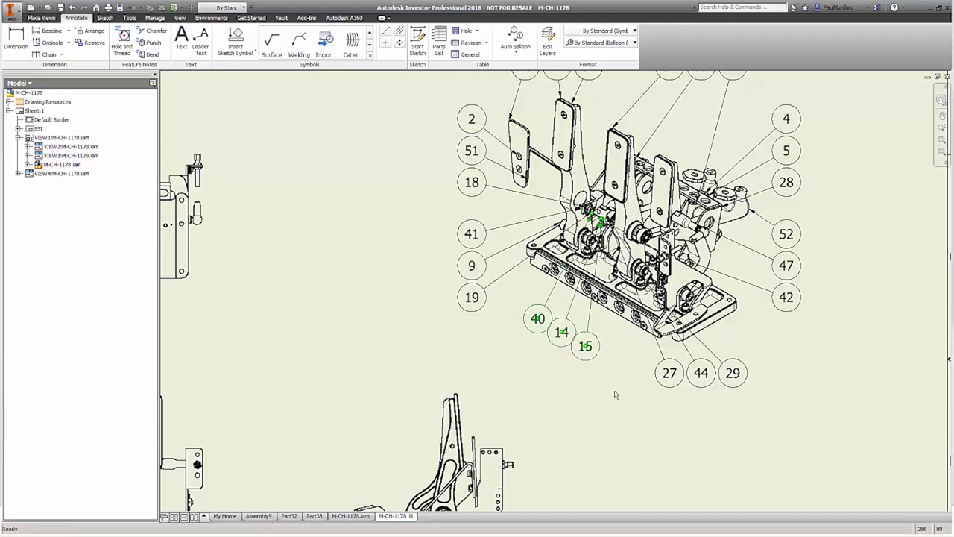
scroll(633, 406, "down", 3)
middle_click_drag(637, 354, 639, 349)
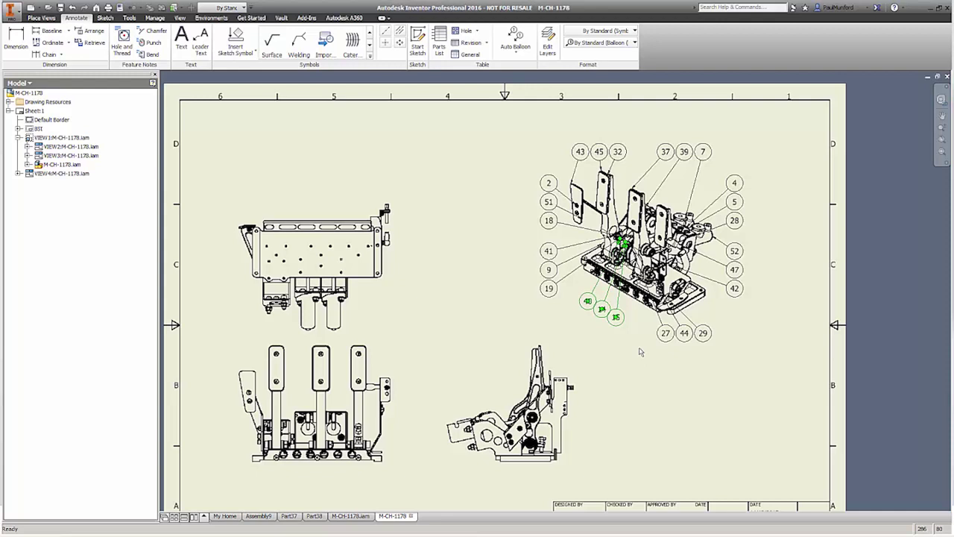
left_click(640, 355)
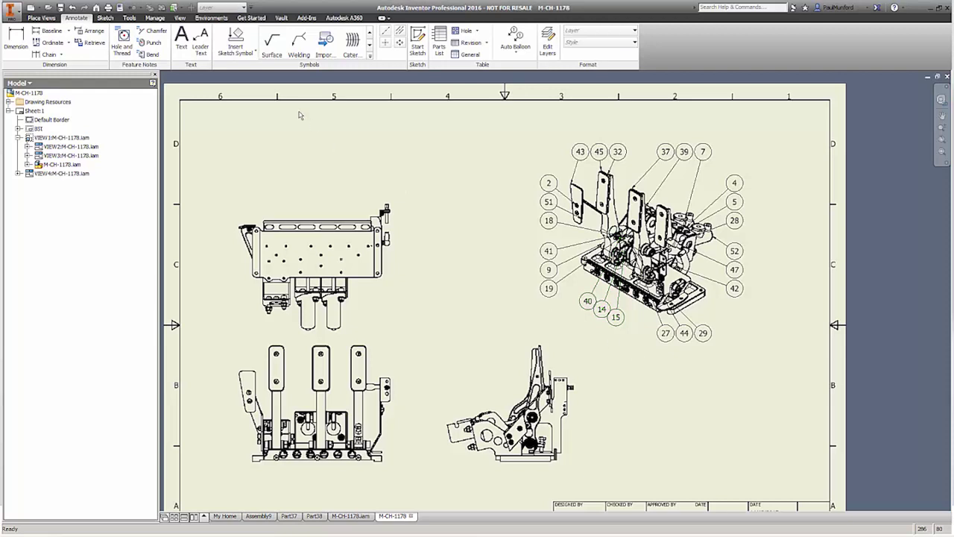
Step: Insert the Graitec Standard Notes sketch symbol from the Graitec.dwg library into the empty area below the isometric view
left_click(249, 57)
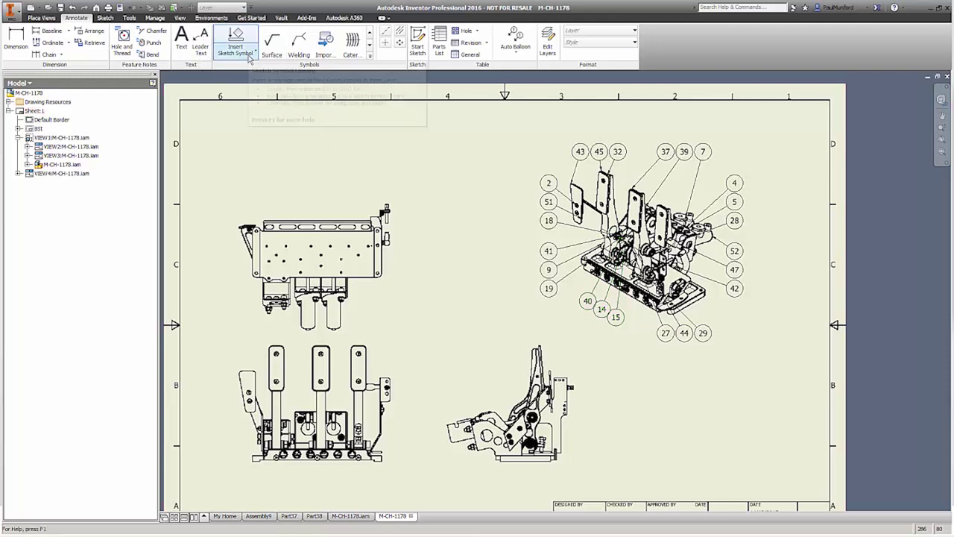
left_click(259, 72)
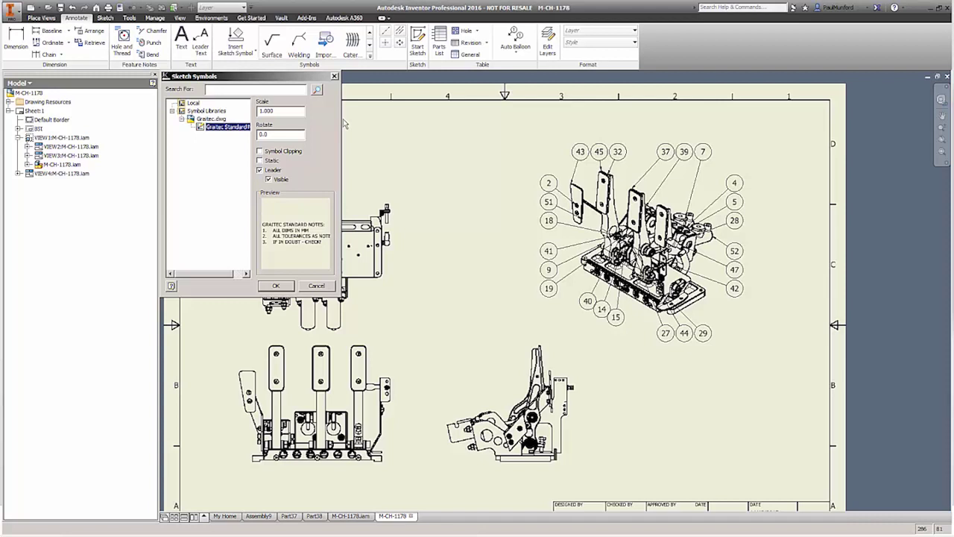
left_click(275, 286)
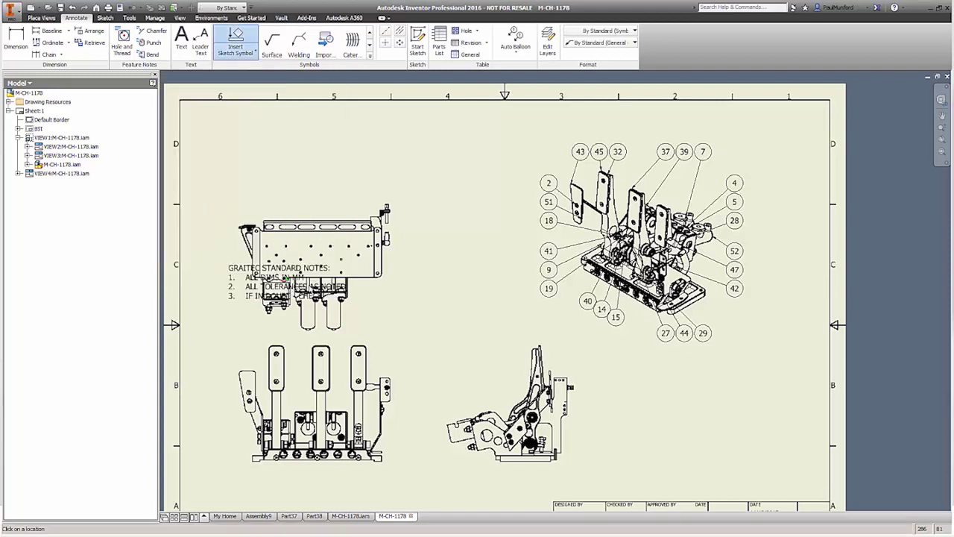
left_click(675, 386)
key("Escape")
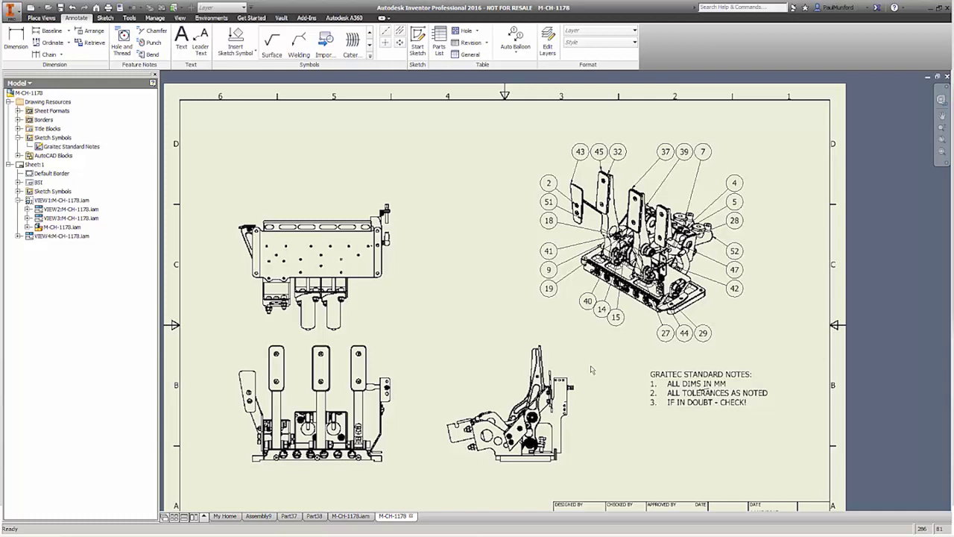
key("alt+Tab")
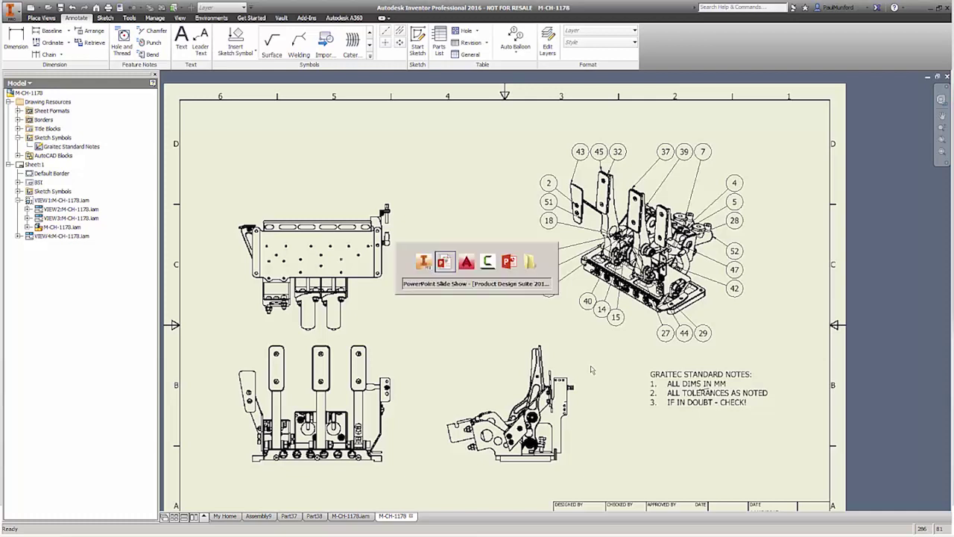
key("alt+Tab")
key("alt+Tab")
key("alt+Tab")
key("alt+Tab")
key("alt+Tab")
key("alt+Tab")
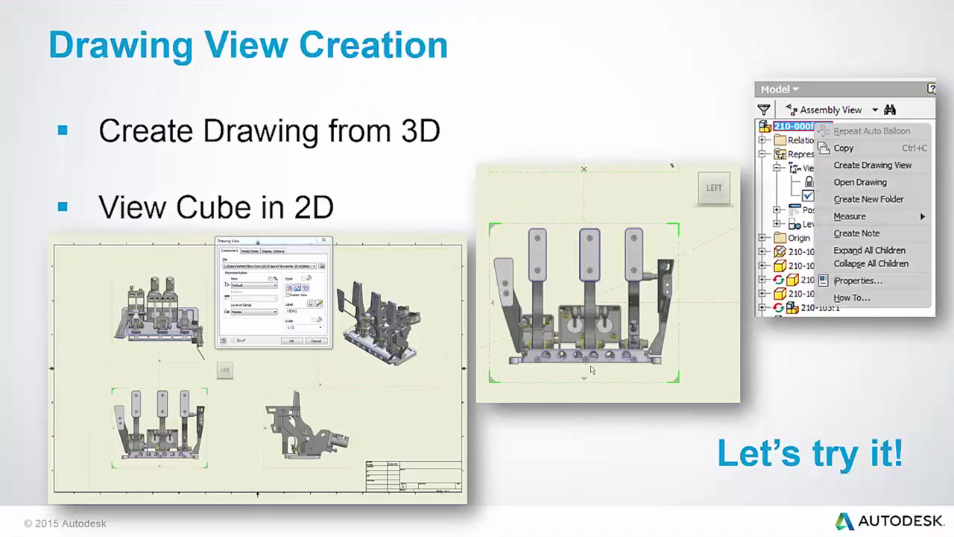
left_click(592, 370)
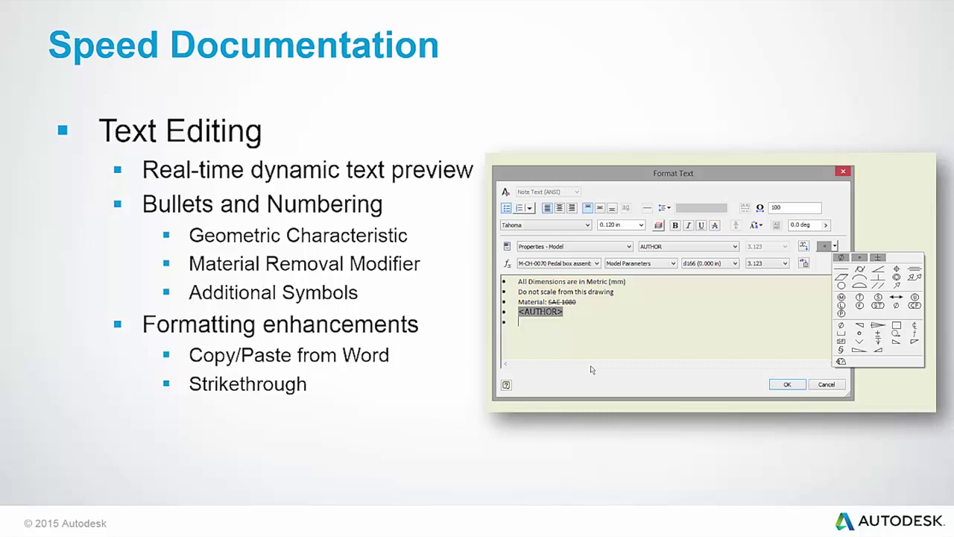
left_click(591, 366)
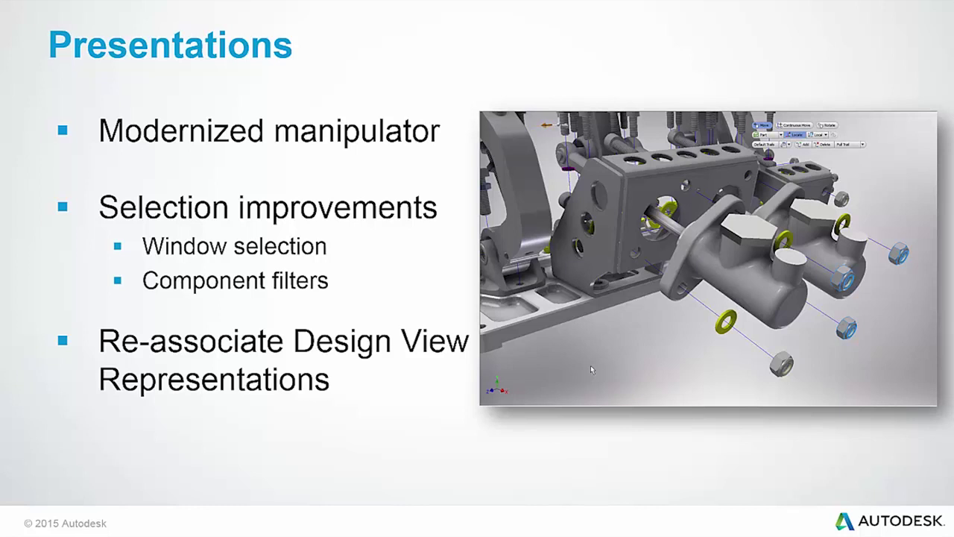
key("alt+Tab")
key("alt+Tab")
key("alt+Tab")
key("alt+Tab")
key("alt+Tab")
key("alt+Tab")
key("alt+Tab")
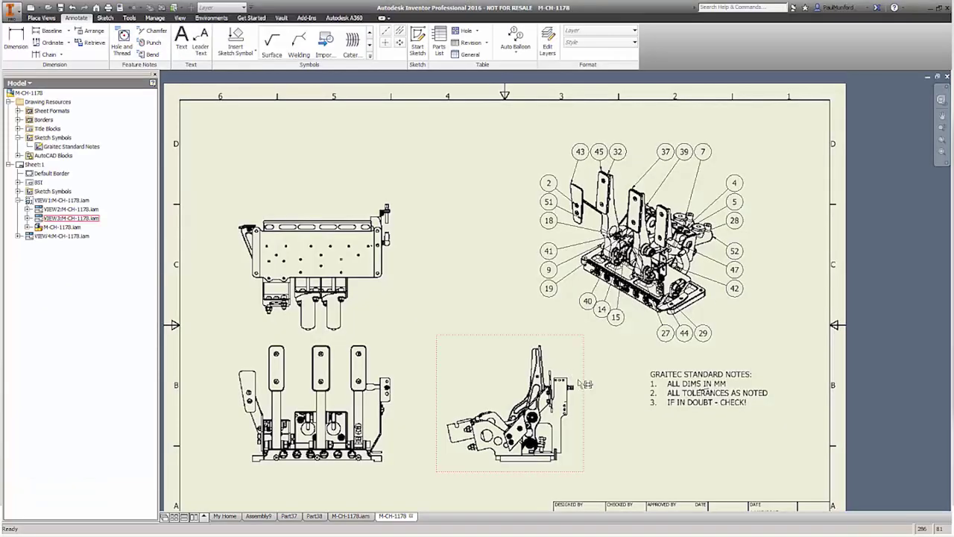
Step: Create a new presentation and choose the 300-TUR-FA-W-003 (Bypass Assy) assembly from the 04 New presentation environment folder for its view
left_click(39, 7)
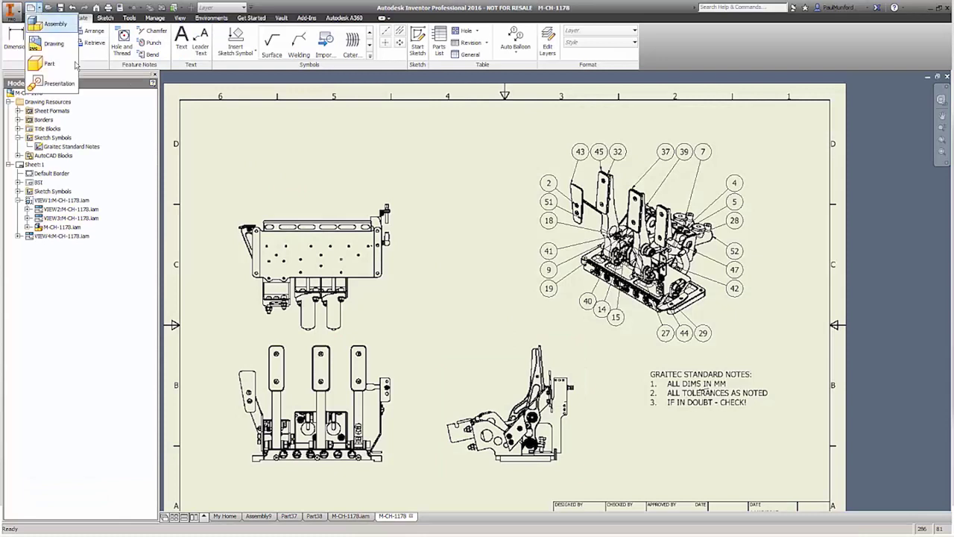
left_click(68, 83)
left_click(19, 37)
left_click(322, 112)
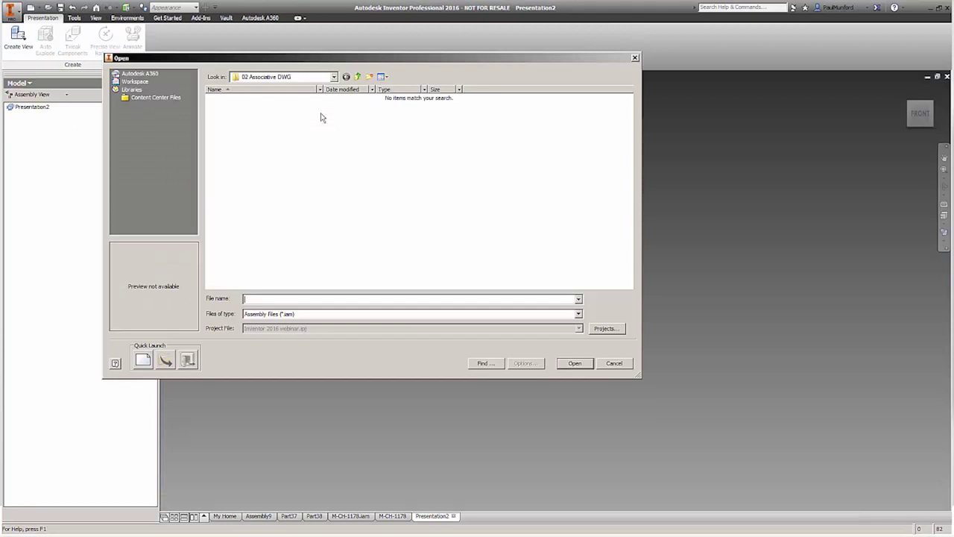
left_click(357, 76)
left_click(258, 133)
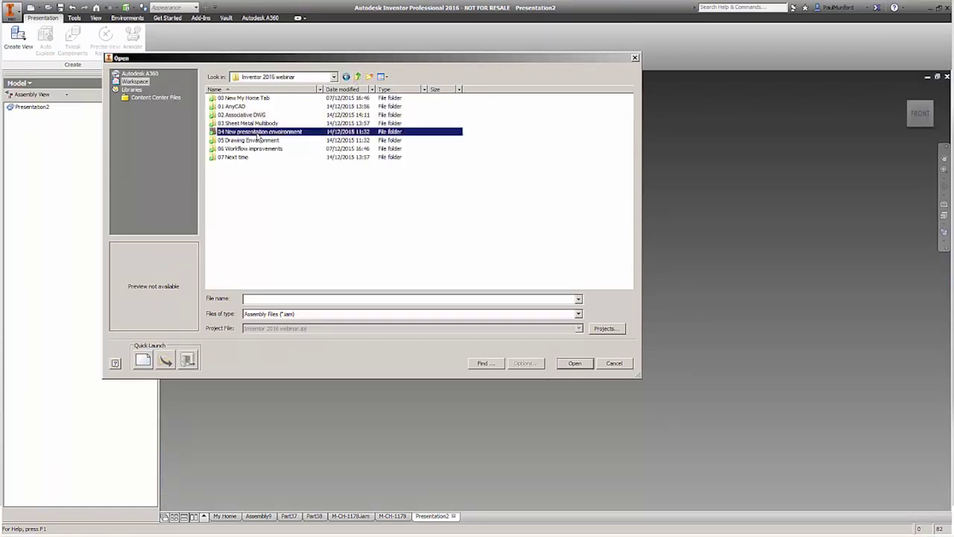
double_click(258, 132)
left_click(241, 106)
left_click(572, 363)
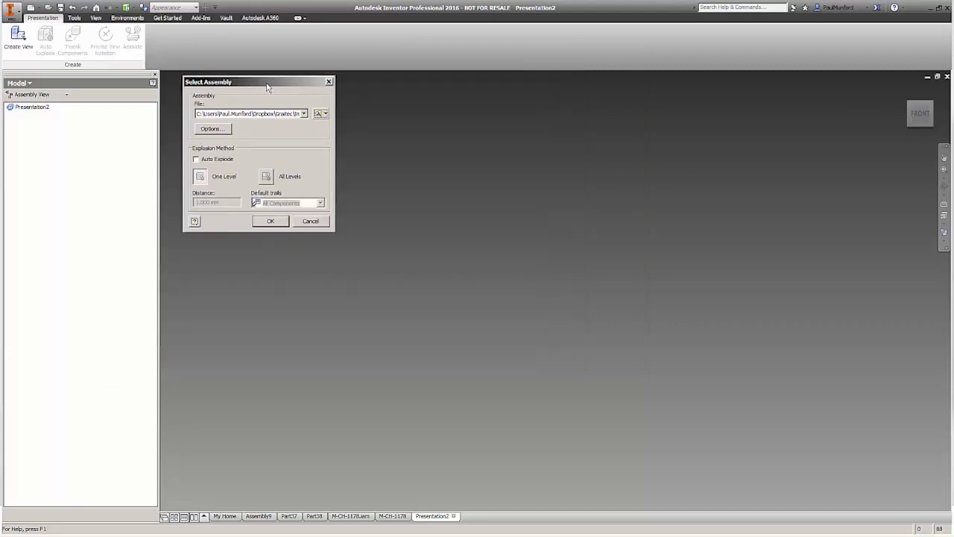
Step: Create the presentation view with Auto Explode on, a distance of 10 mm and All Levels
left_click_drag(267, 87, 403, 123)
left_click(333, 194)
left_click_drag(357, 237, 312, 237)
type("10")
left_click(404, 212)
left_click(406, 256)
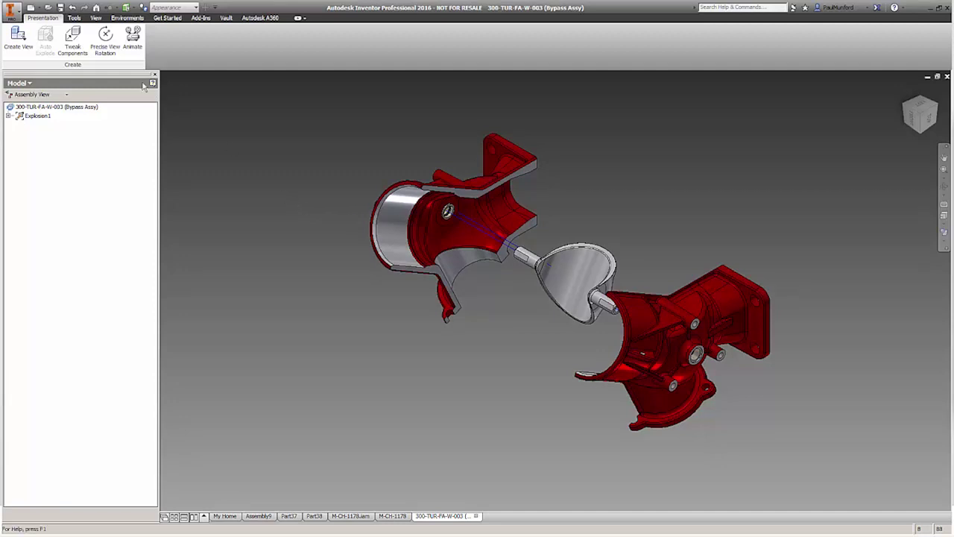
Step: Tweak the nearer red housing half about 92.5 mm outward along its bearing bore axis and apply the move
left_click(75, 55)
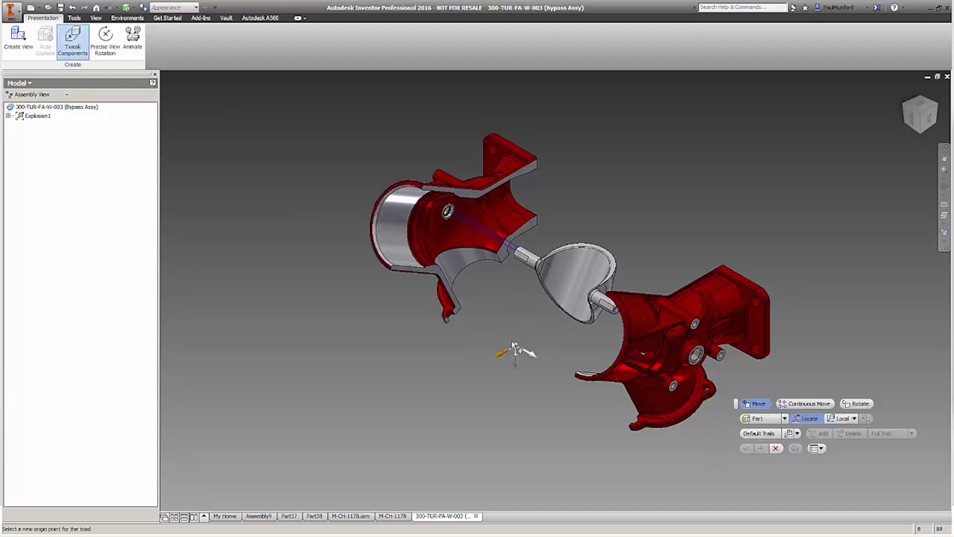
middle_click_drag(513, 343, 431, 285)
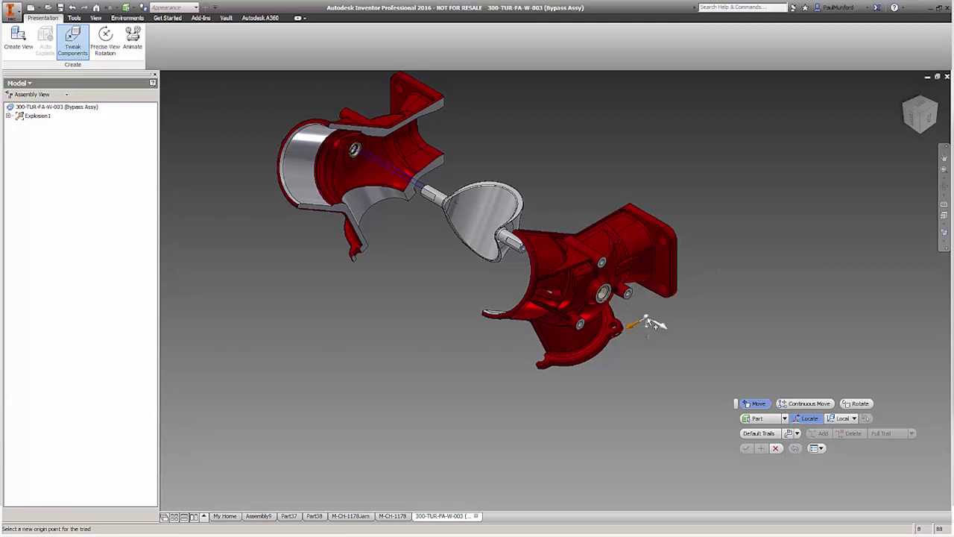
scroll(632, 313, "up", 5)
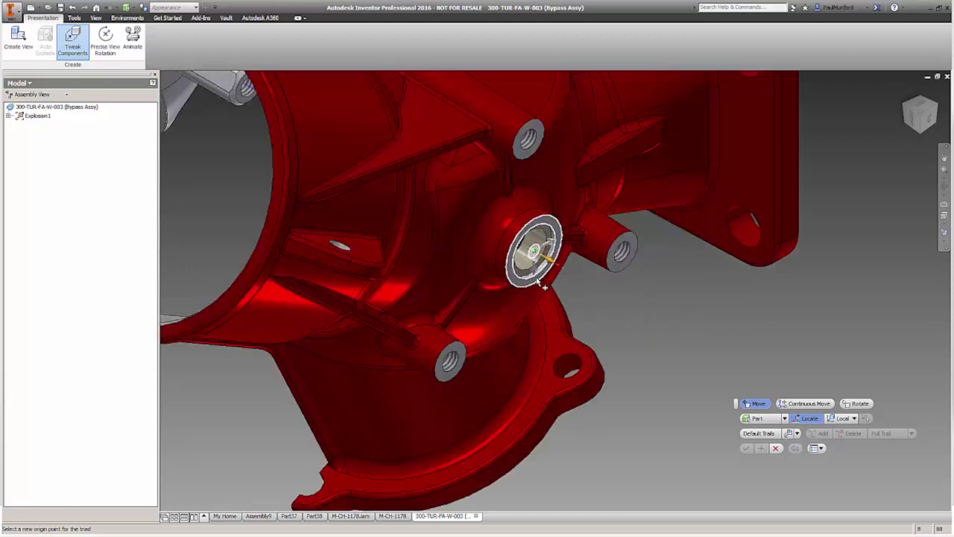
left_click(544, 285)
scroll(640, 279, "down", 5)
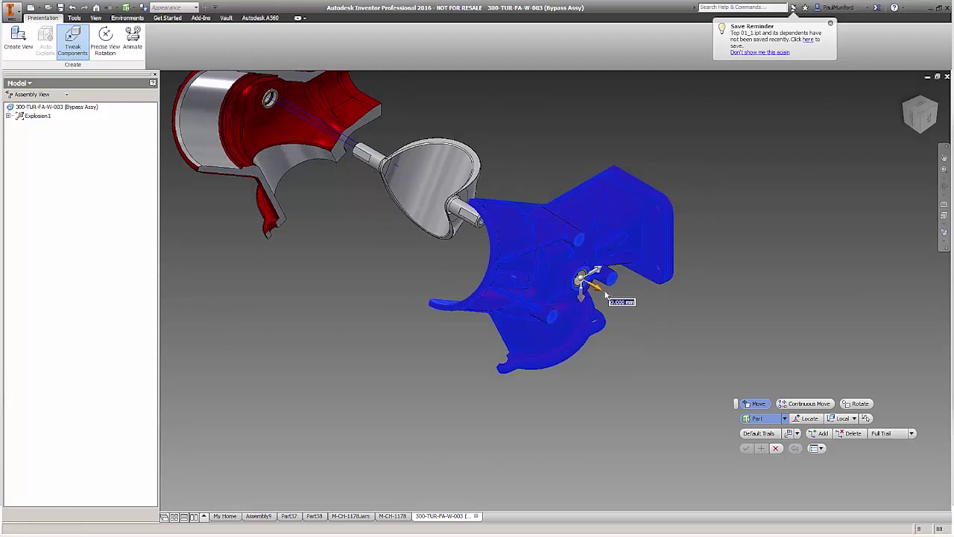
left_click_drag(598, 291, 710, 345)
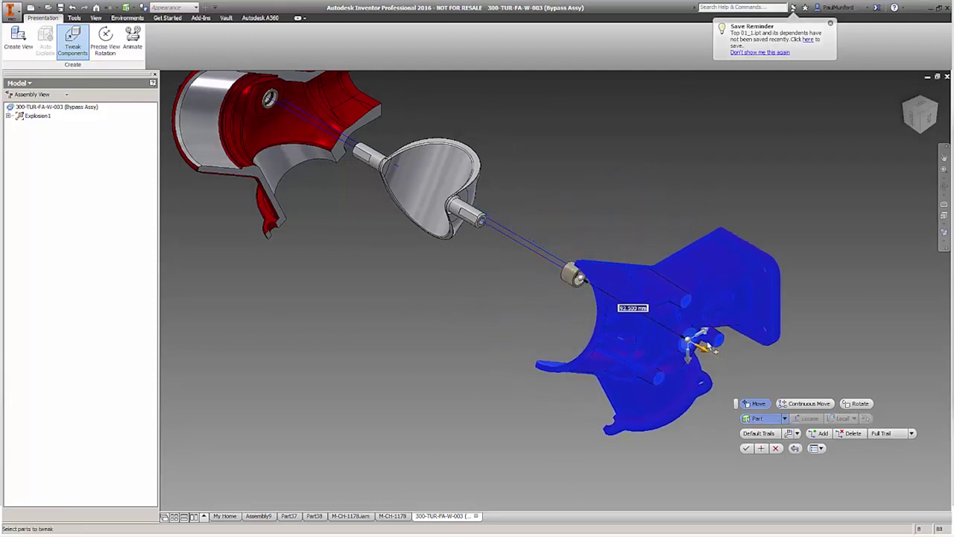
left_click(761, 448)
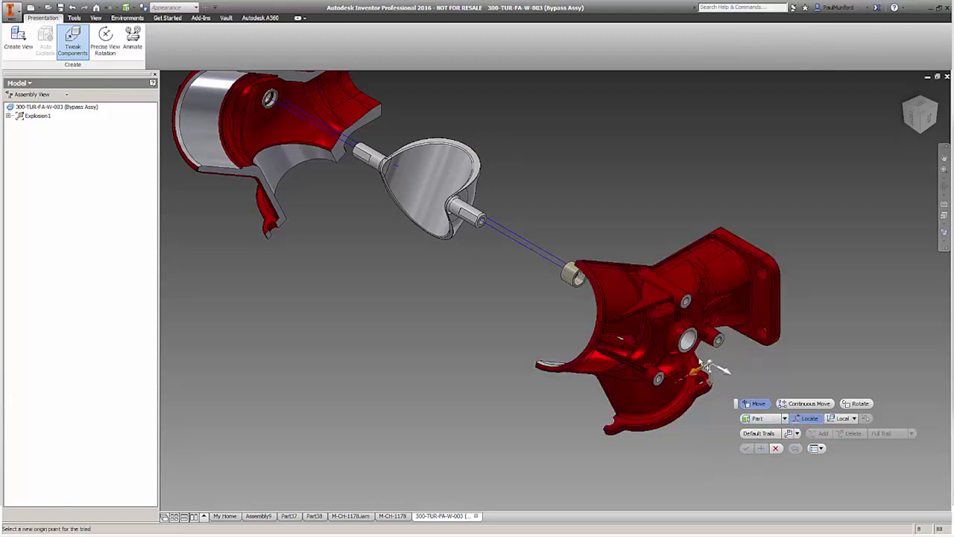
Step: Tweak the nearer red housing half about 88.5 mm sideways, perpendicular to its bearing bore axis, and apply the move
left_click(691, 353)
left_click_drag(674, 350, 576, 410)
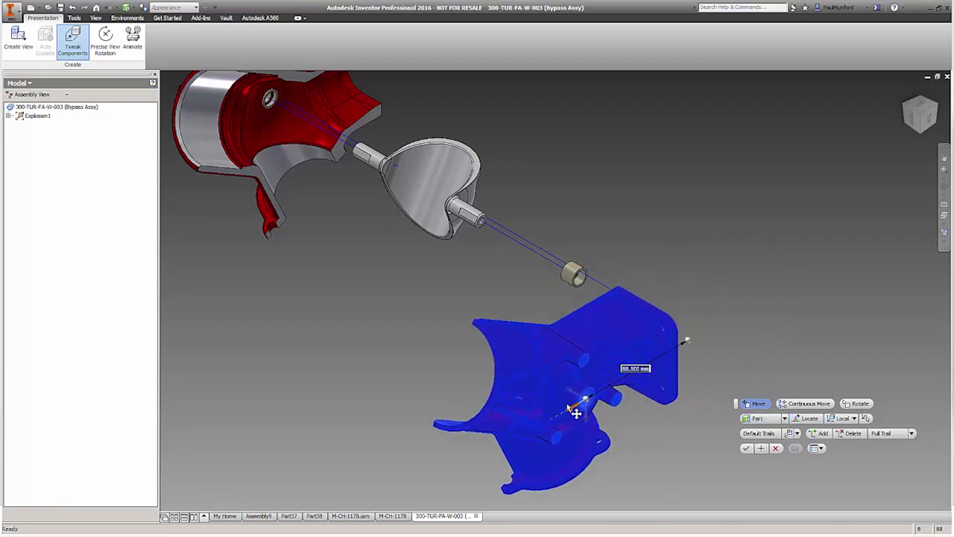
left_click(762, 448)
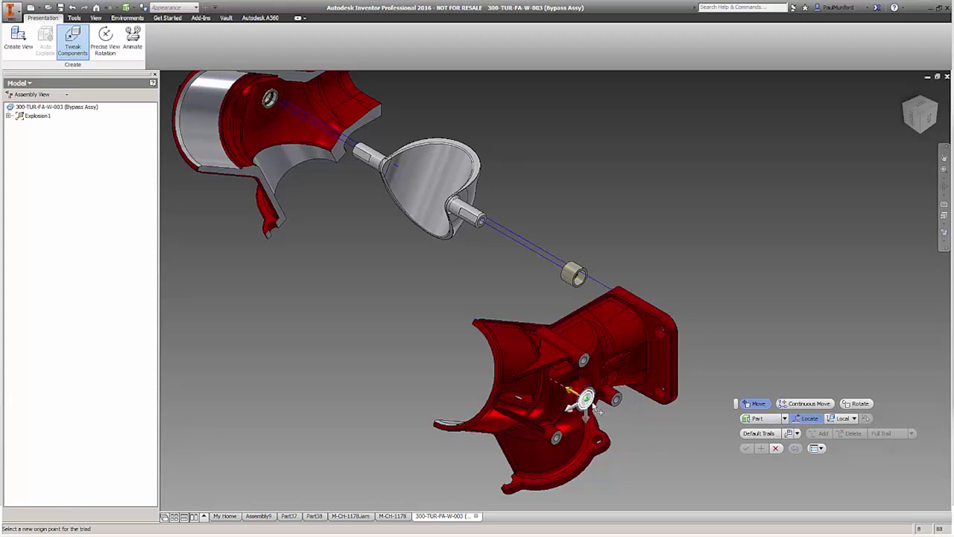
Step: Tweak the same red housing half back along its bore axis towards the other parts and finish tweaking the components
left_click(601, 411)
left_click_drag(571, 391, 511, 357)
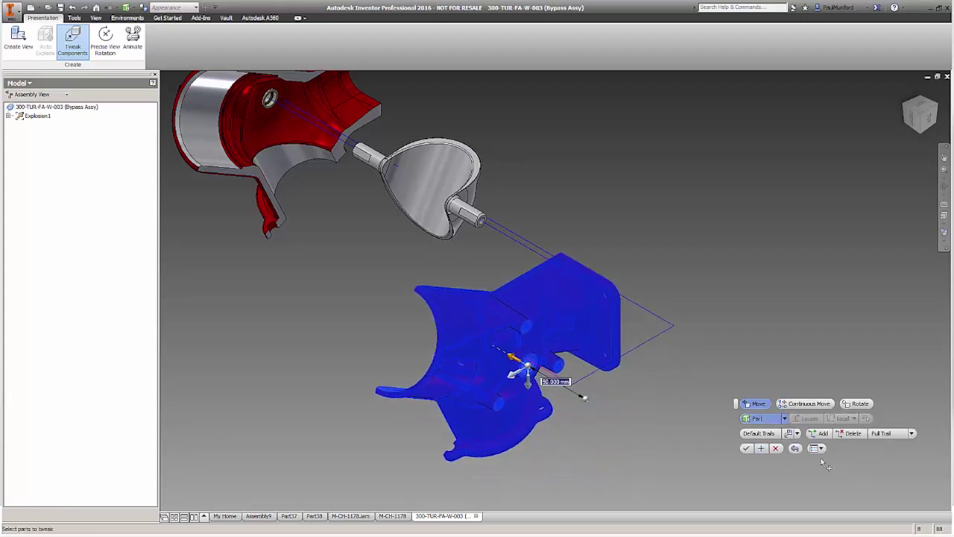
left_click(746, 449)
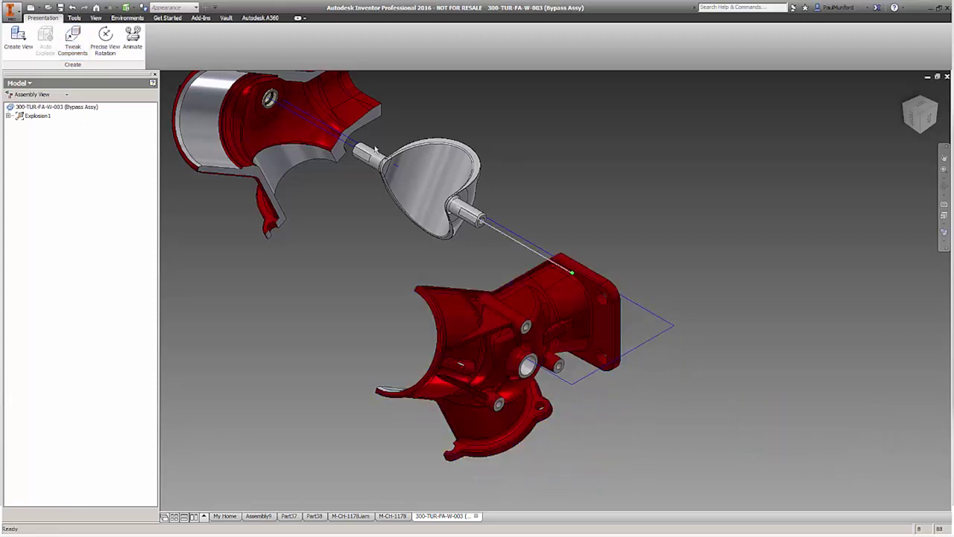
Step: Play the explosion's animation forward to preview the tweaks, and close the animation settings
left_click(132, 38)
left_click(292, 102)
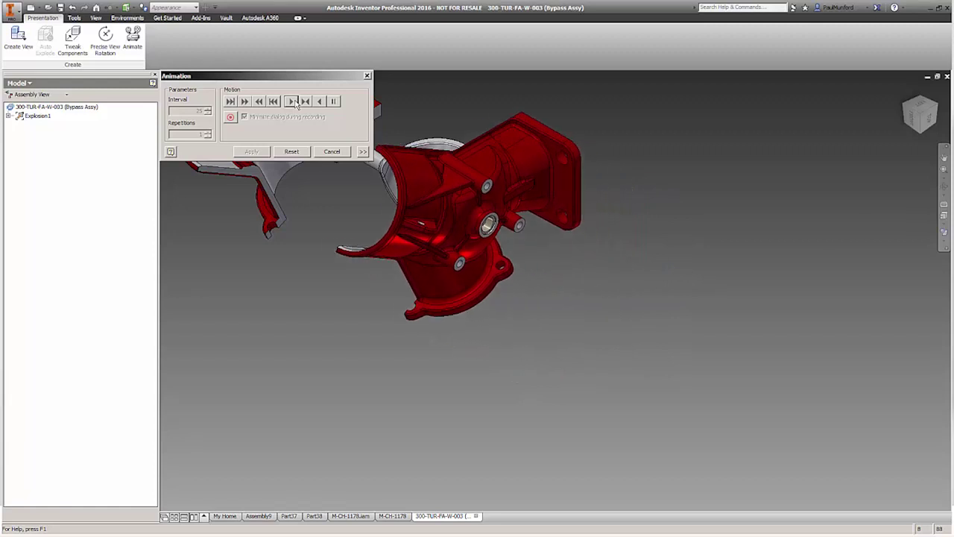
left_click(333, 153)
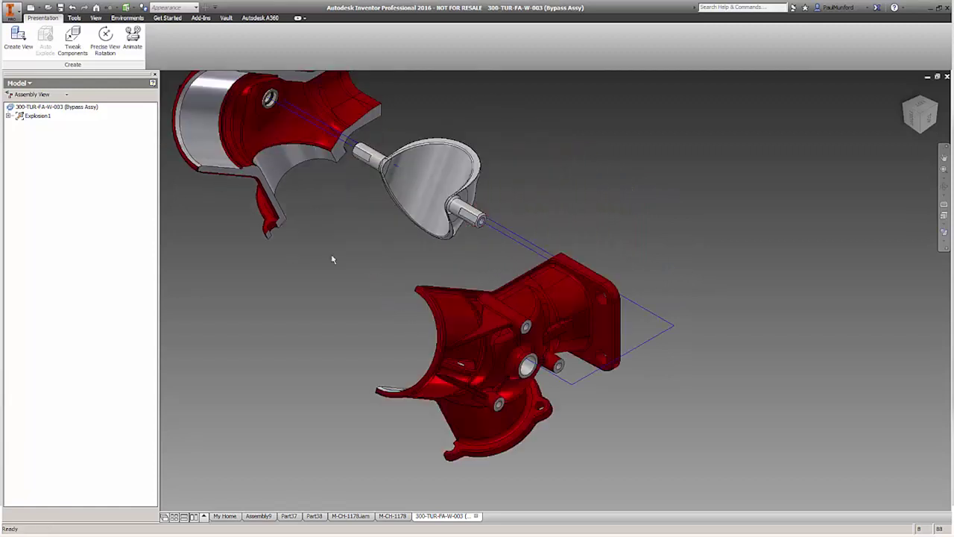
key("alt+Tab")
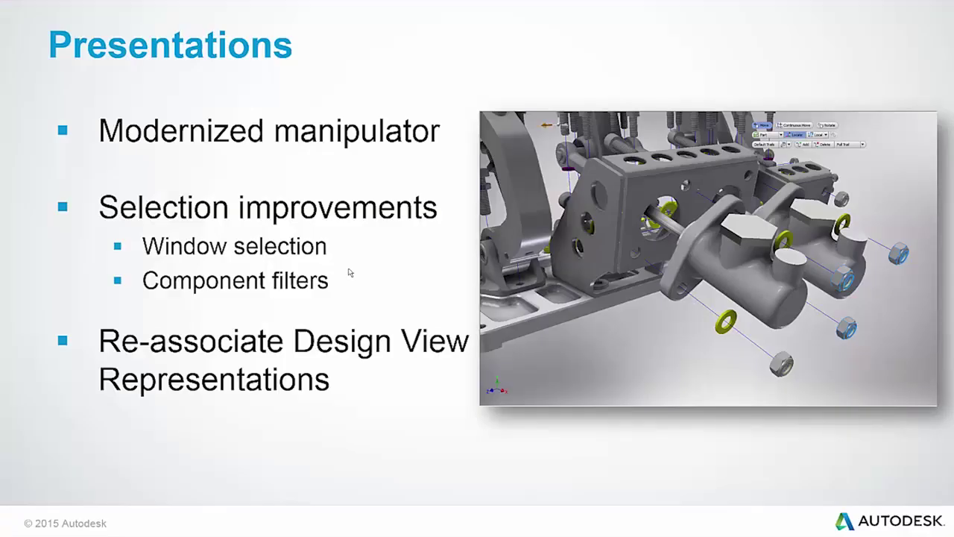
left_click(348, 269)
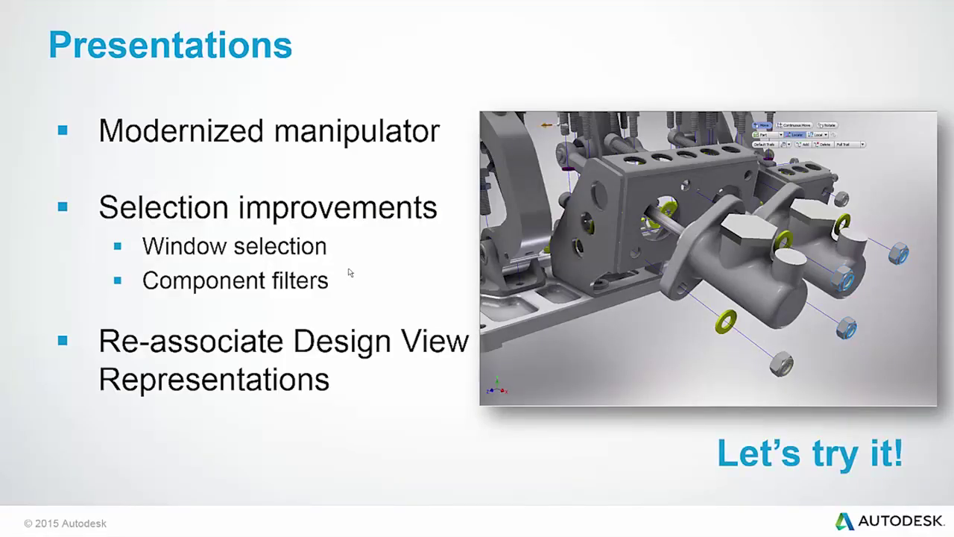
left_click(349, 269)
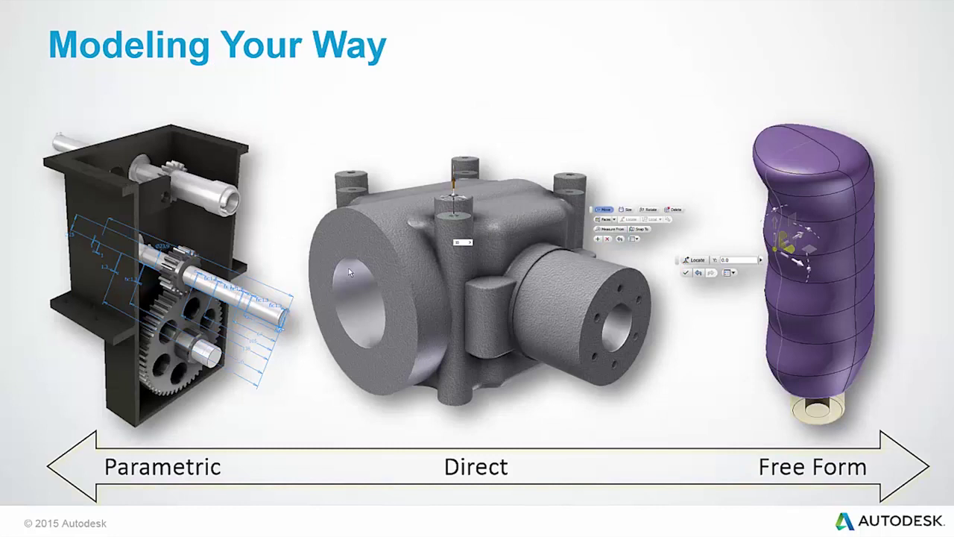